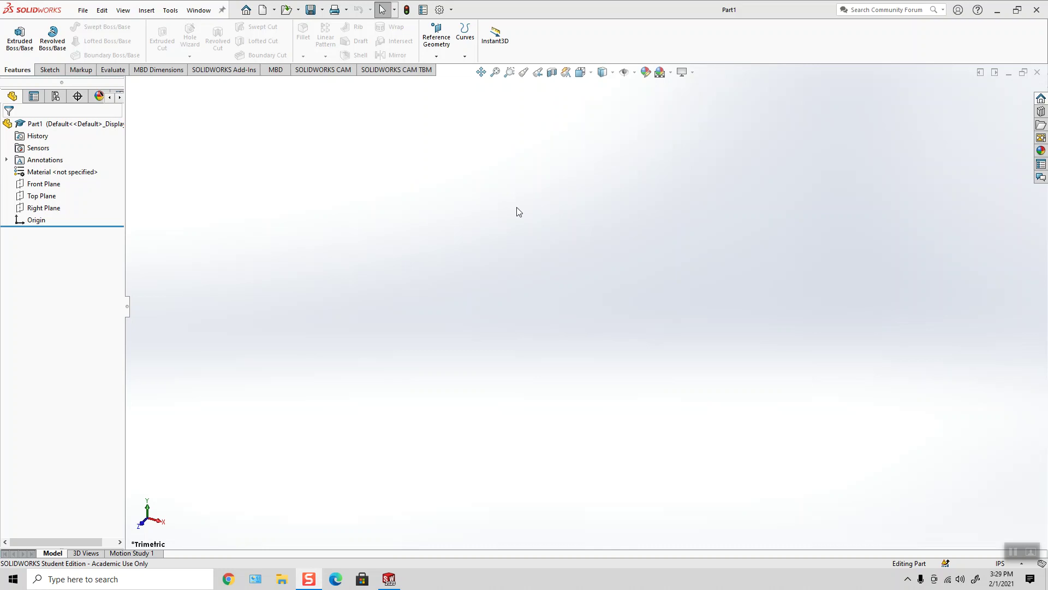
# - Highlight the Front, Top and Right planes and try deleting the Front Plane
pyautogui.click(43, 184)
pyautogui.click(43, 197)
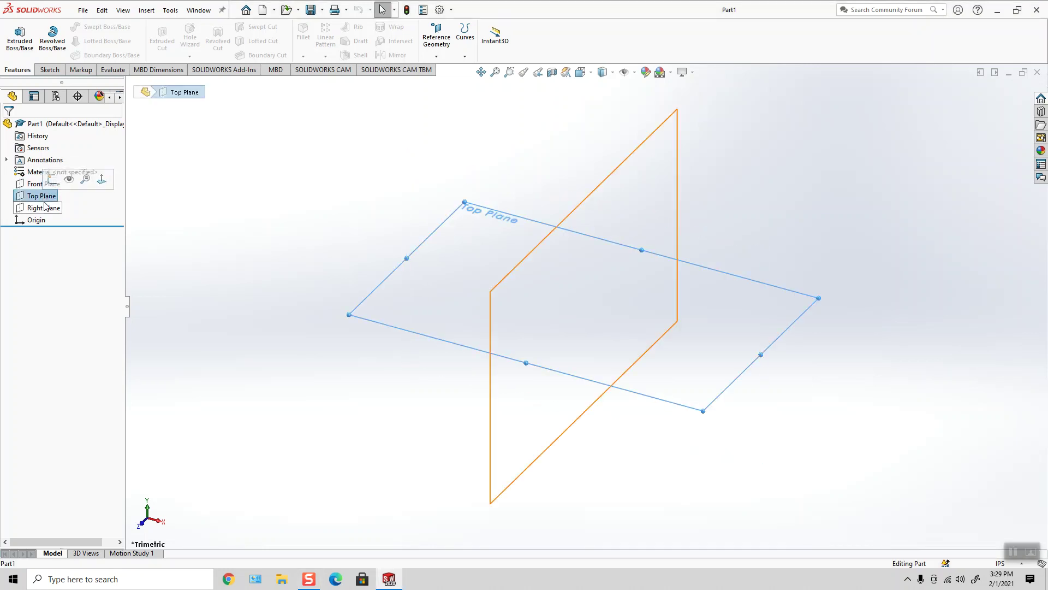
pyautogui.click(43, 208)
pyautogui.click(213, 242)
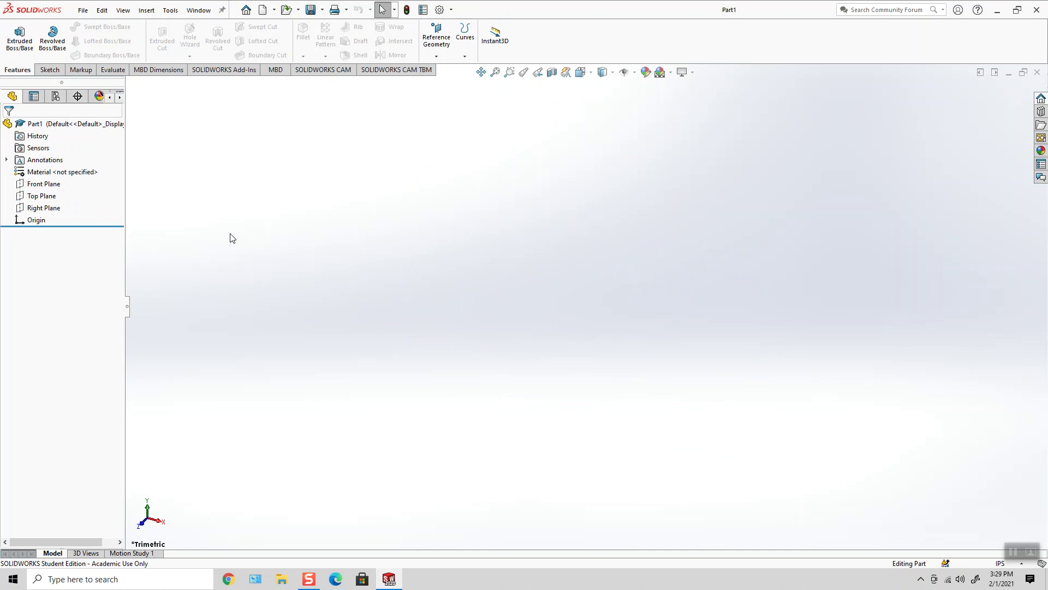
pyautogui.click(57, 186)
pyautogui.press('Delete')
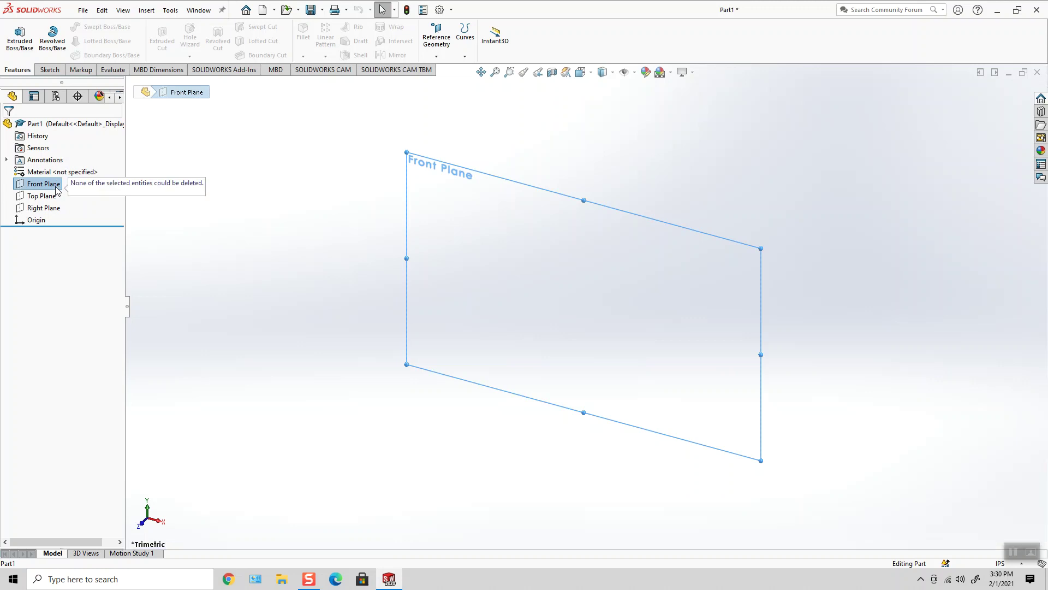
pyautogui.rightClick(55, 175)
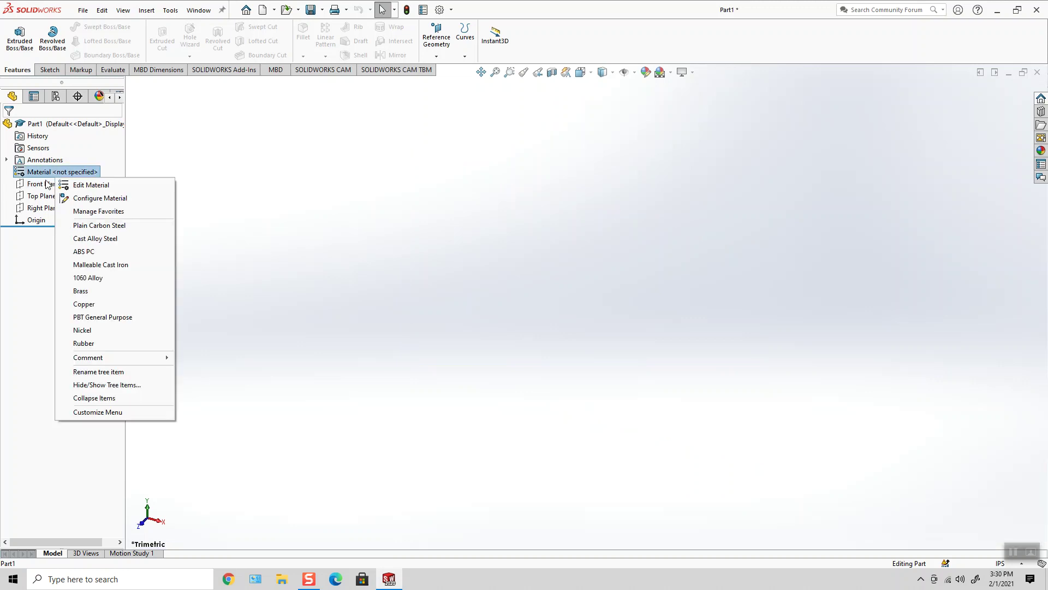
pyautogui.rightClick(44, 184)
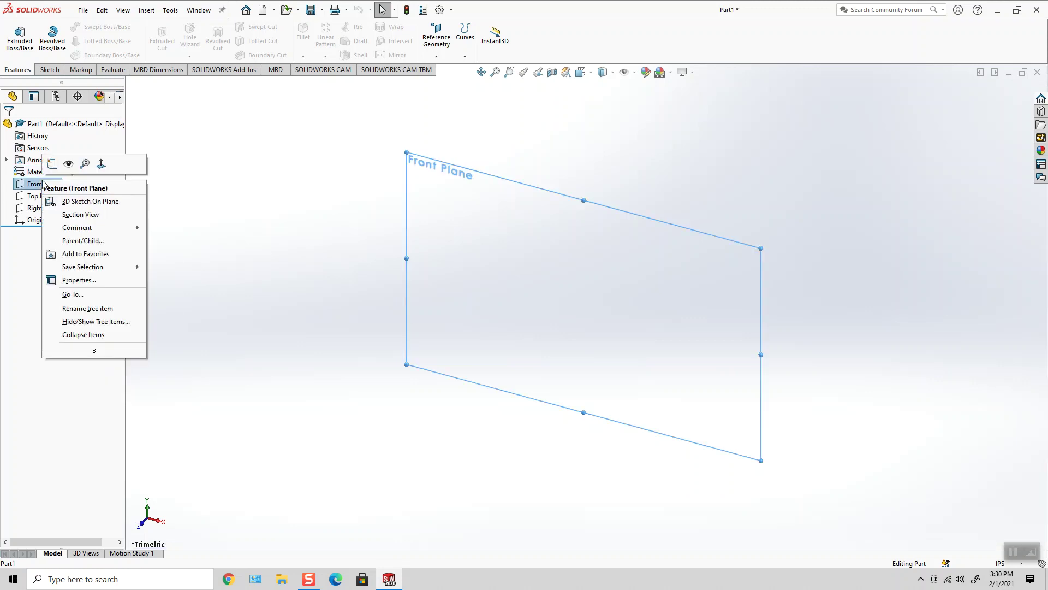
pyautogui.click(249, 218)
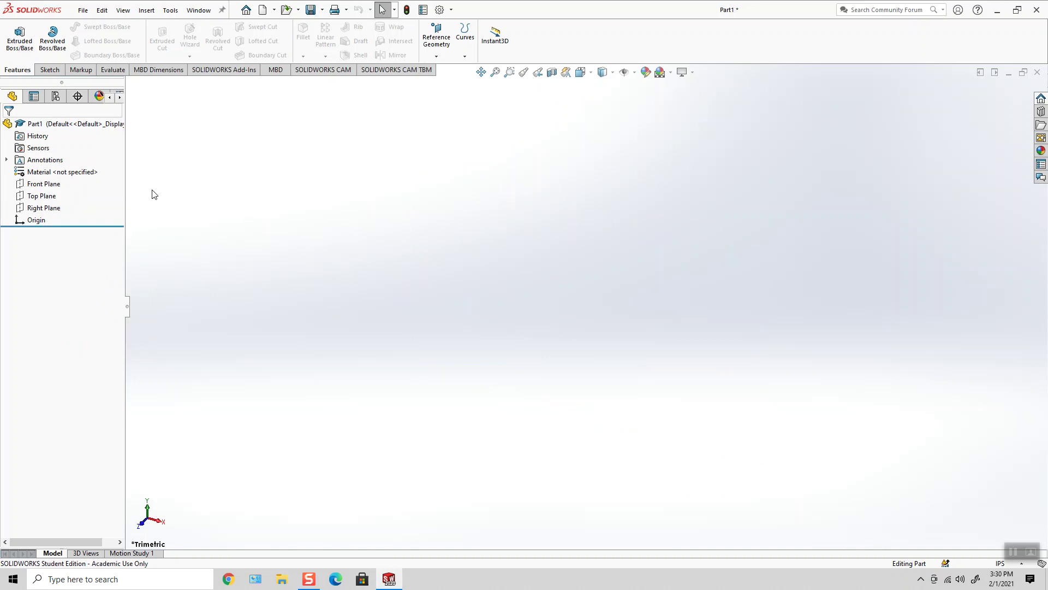
# - Show the Front, Top and Right planes and orbit the view around them
pyautogui.rightClick(51, 184)
pyautogui.click(77, 166)
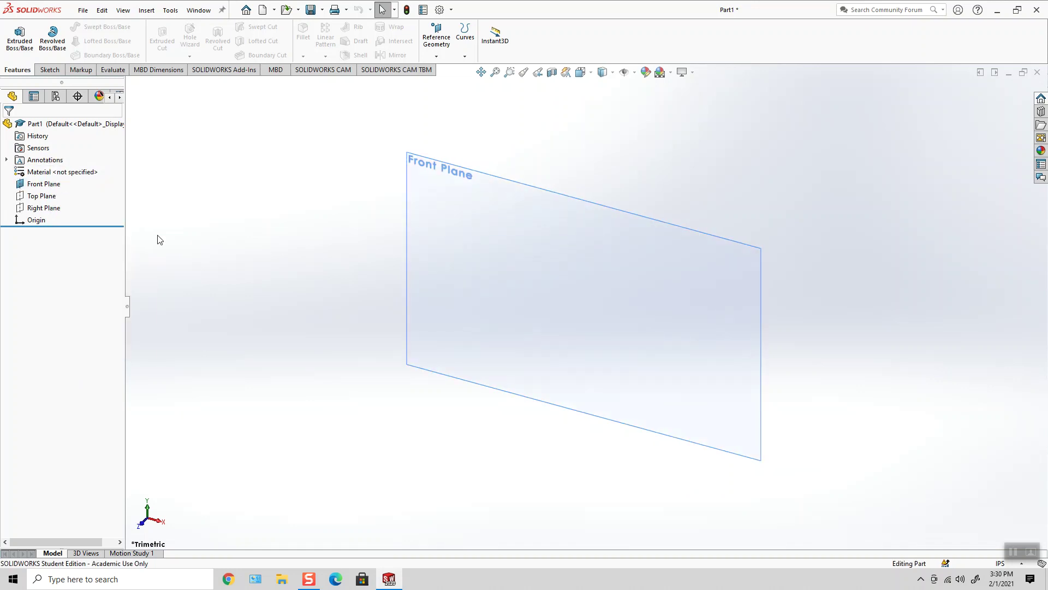
pyautogui.rightClick(41, 196)
pyautogui.click(67, 179)
pyautogui.rightClick(53, 209)
pyautogui.click(77, 196)
pyautogui.moveTo(309, 319); pyautogui.dragTo(313, 276, button='middle')
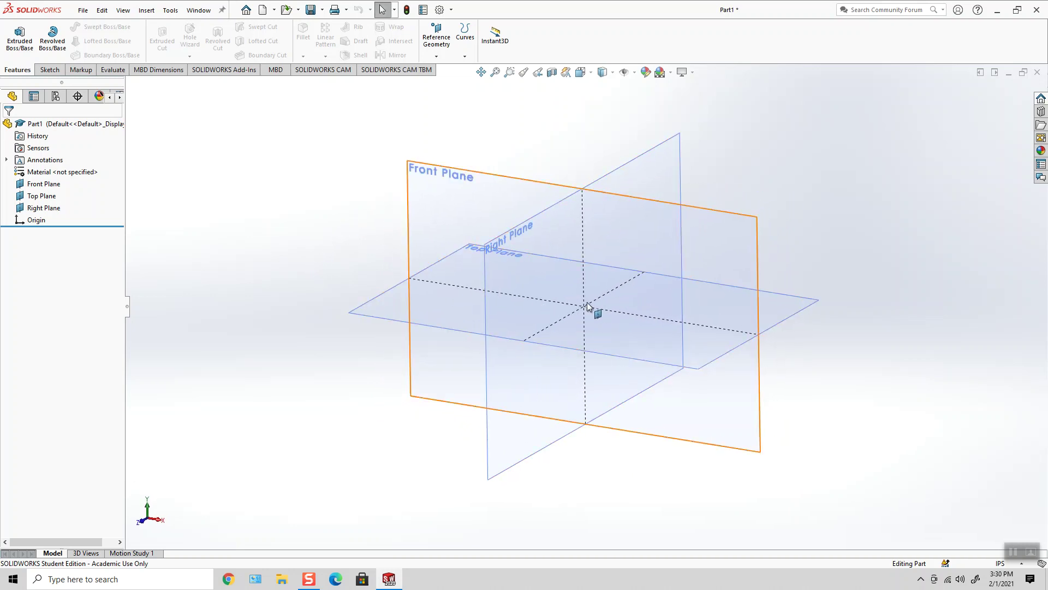
pyautogui.moveTo(428, 240); pyautogui.dragTo(356, 222, button='middle')
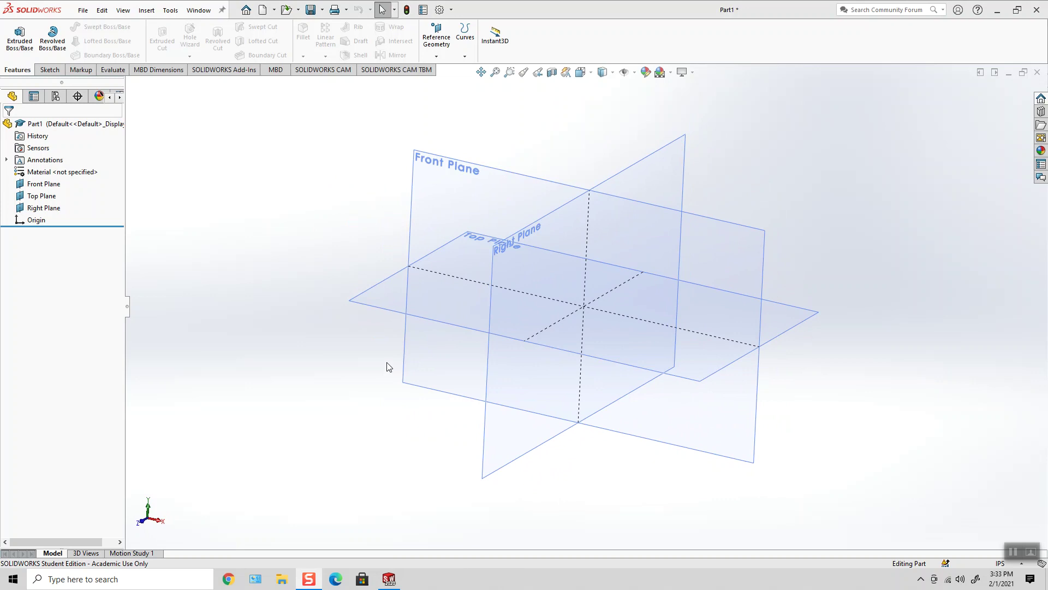
# - Hide the Front, Top and Right planes, then select Top Plane as the reference
pyautogui.rightClick(52, 187)
pyautogui.click(74, 170)
pyautogui.rightClick(53, 197)
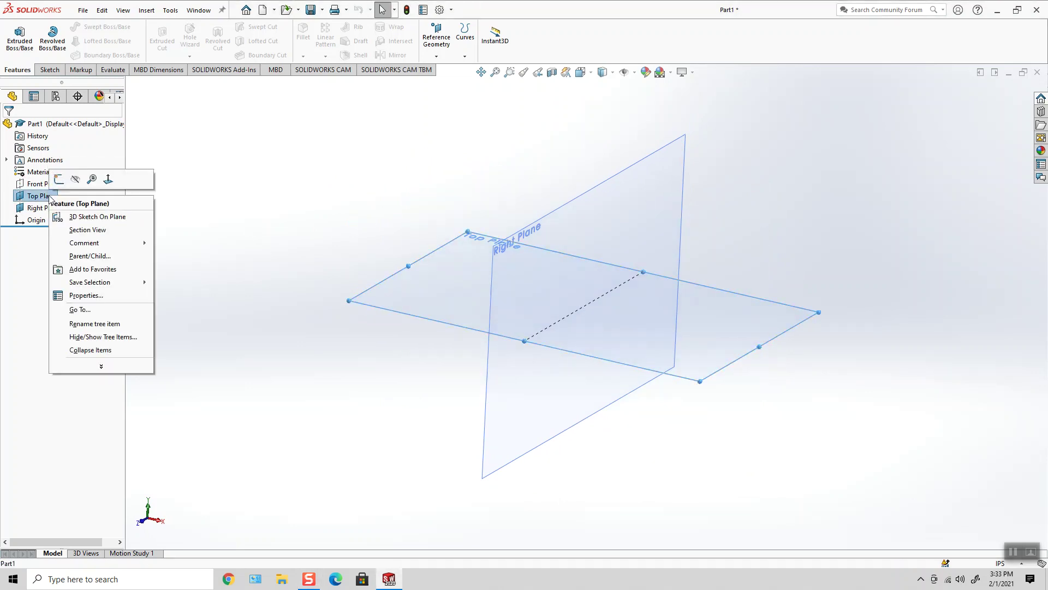
pyautogui.click(76, 180)
pyautogui.rightClick(47, 208)
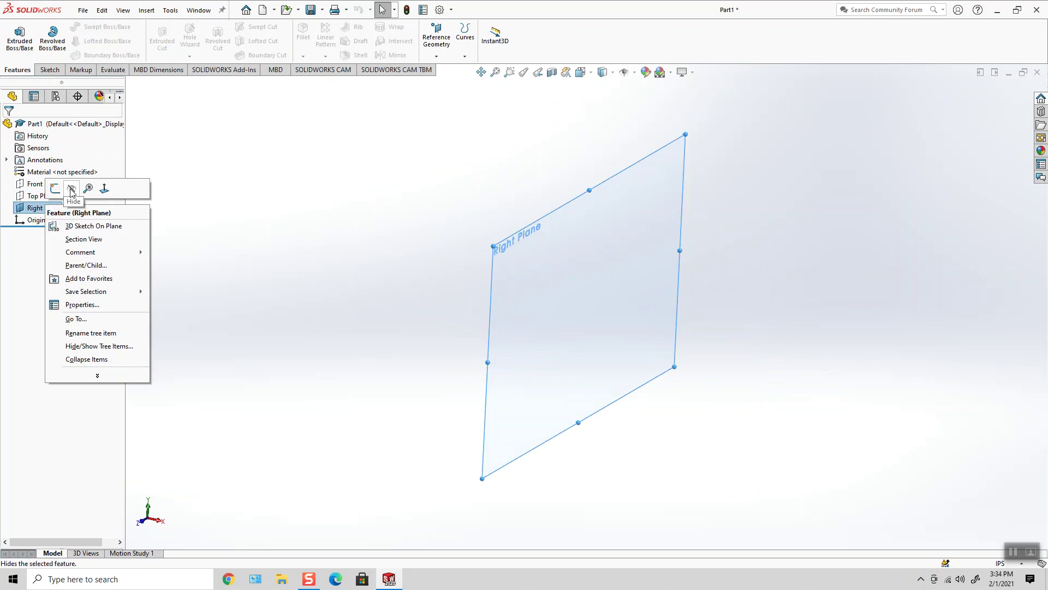
pyautogui.click(72, 189)
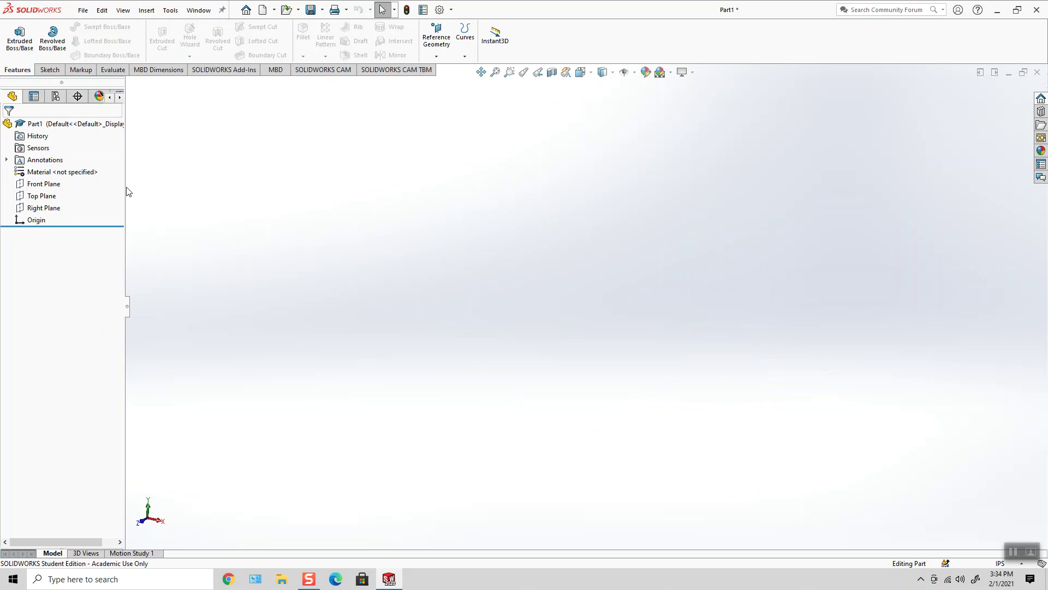
pyautogui.click(48, 197)
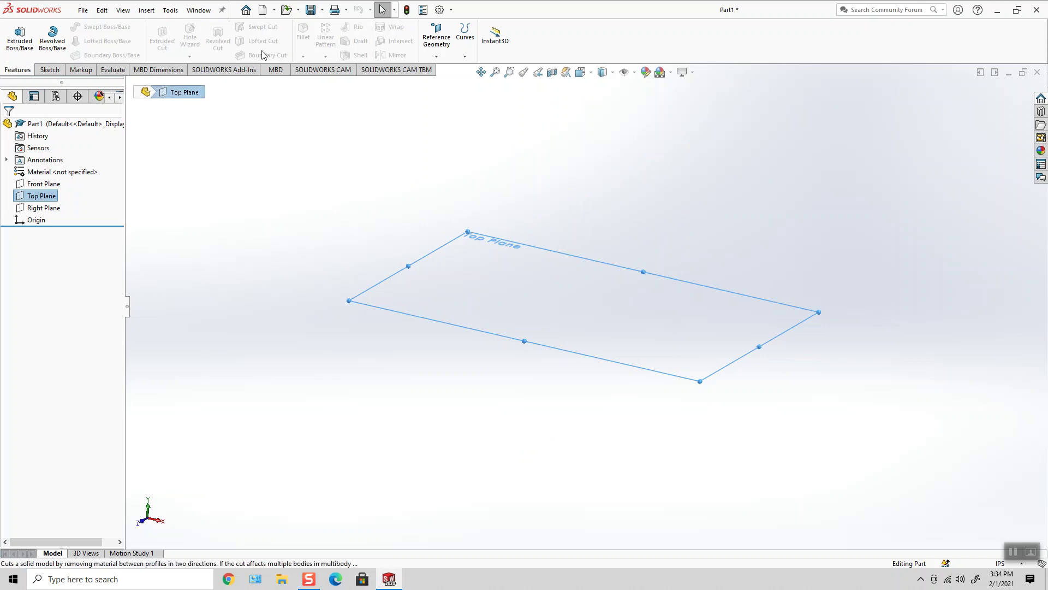
# - Create Plane1 from Reference Geometry > Plane, offset 2.00 in from the Top Plane
pyautogui.click(438, 58)
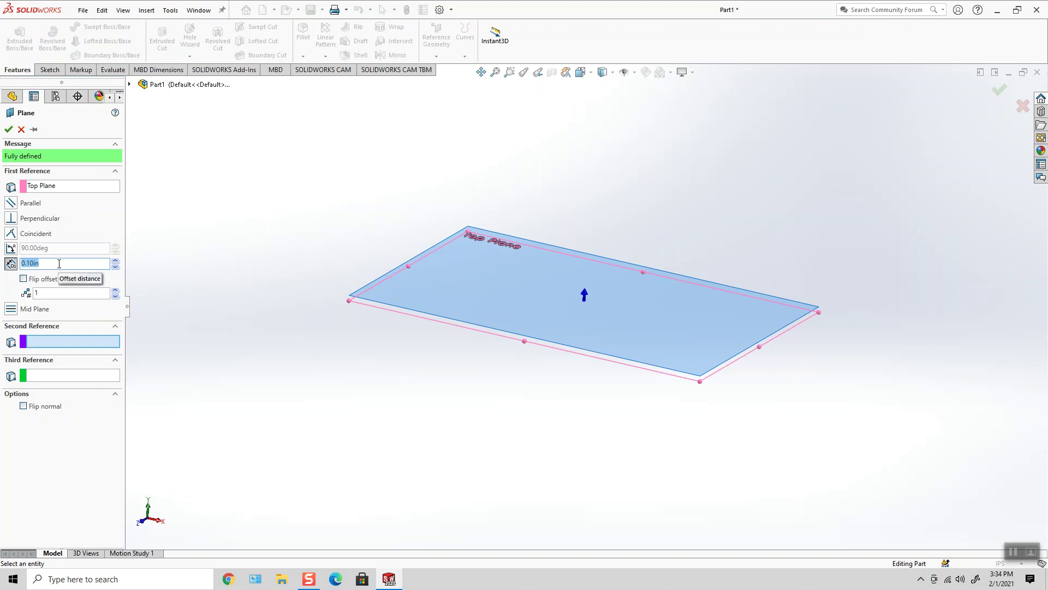
pyautogui.write('2')
pyautogui.press('Return')
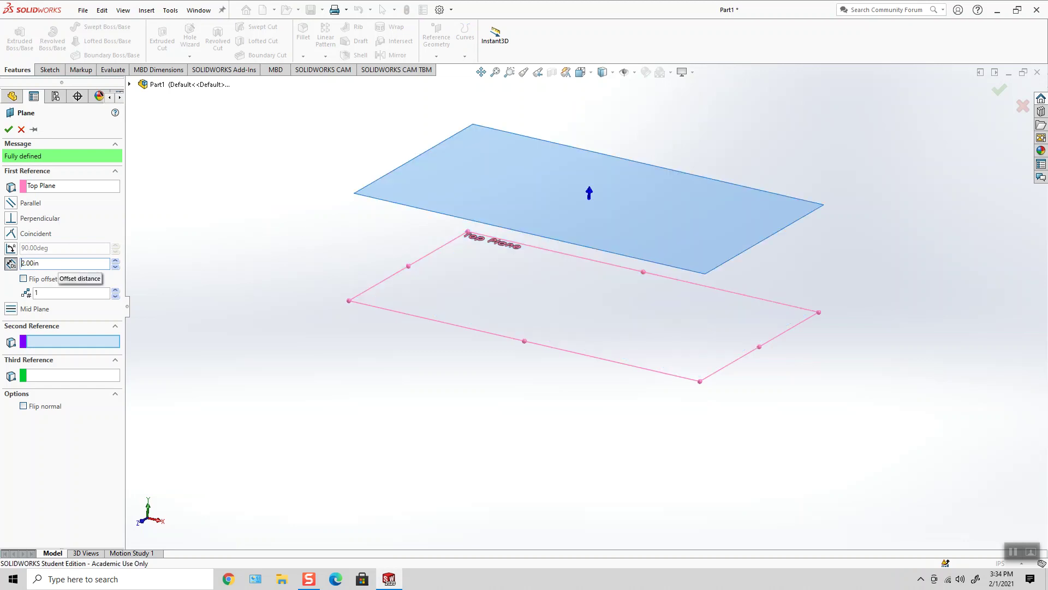
pyautogui.press('f')
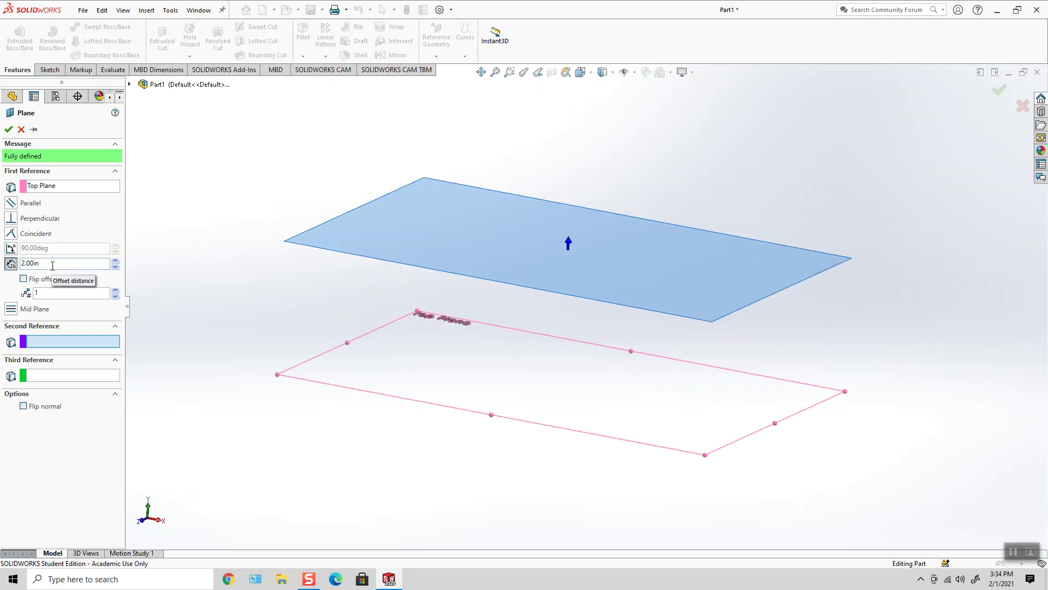
pyautogui.click(8, 129)
pyautogui.moveTo(527, 152)
pyautogui.mouseDown(button='middle')
pyautogui.moveTo(518, 148)
pyautogui.moveTo(527, 169)
pyautogui.mouseUp(button='middle')
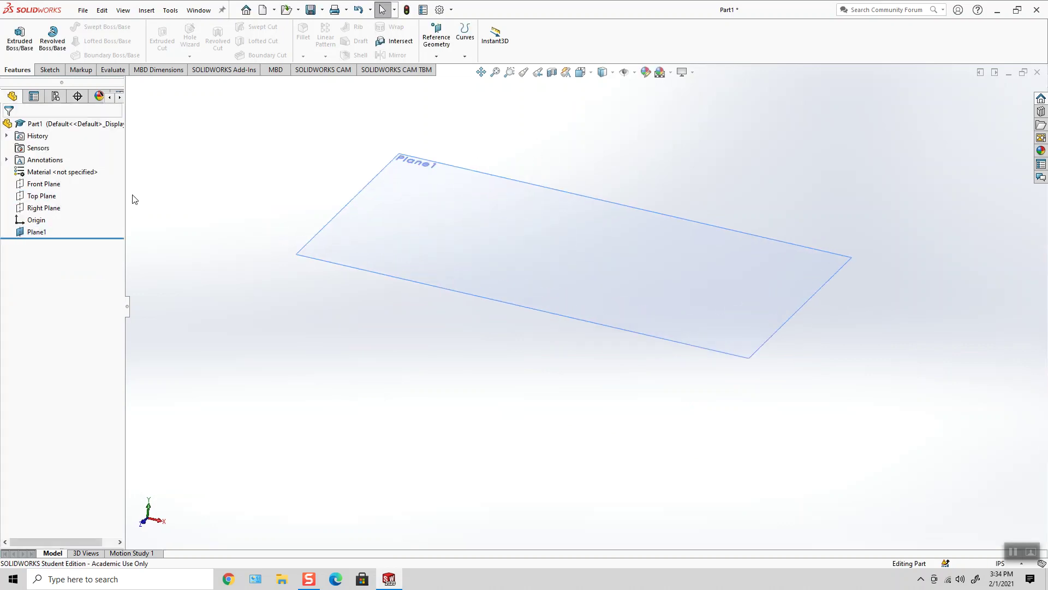
# - Show the Top Plane and select Plane1 to reveal its 2.00 in offset dimension
pyautogui.click(45, 199)
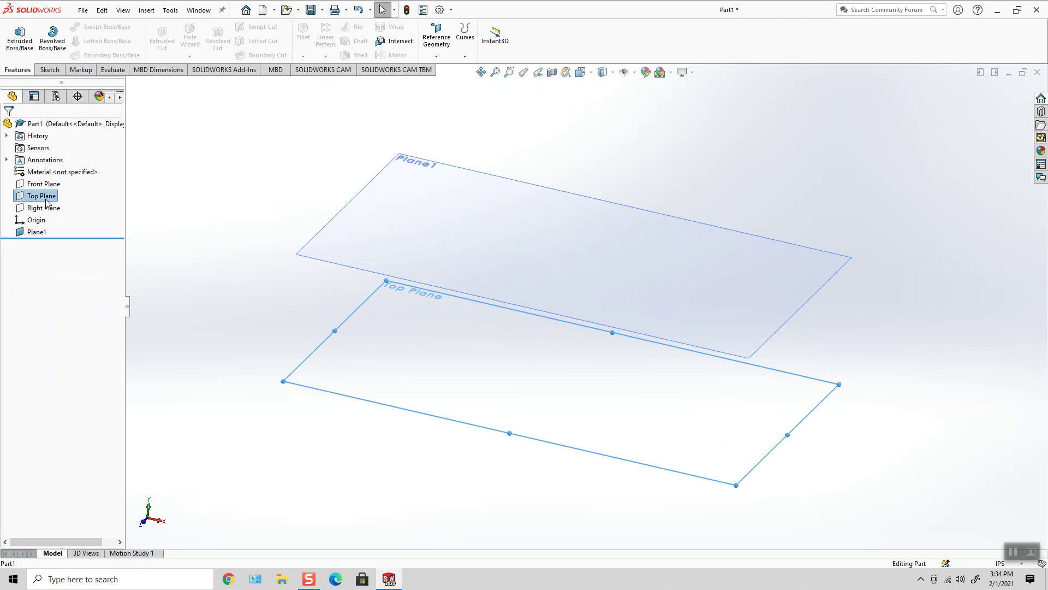
pyautogui.click(138, 196)
pyautogui.click(55, 197)
pyautogui.moveTo(298, 205); pyautogui.dragTo(241, 177, button='middle')
pyautogui.click(241, 177)
pyautogui.click(37, 232)
pyautogui.moveTo(311, 187)
pyautogui.mouseDown(button='middle')
pyautogui.moveTo(318, 164)
pyautogui.moveTo(306, 180)
pyautogui.mouseUp(button='middle')
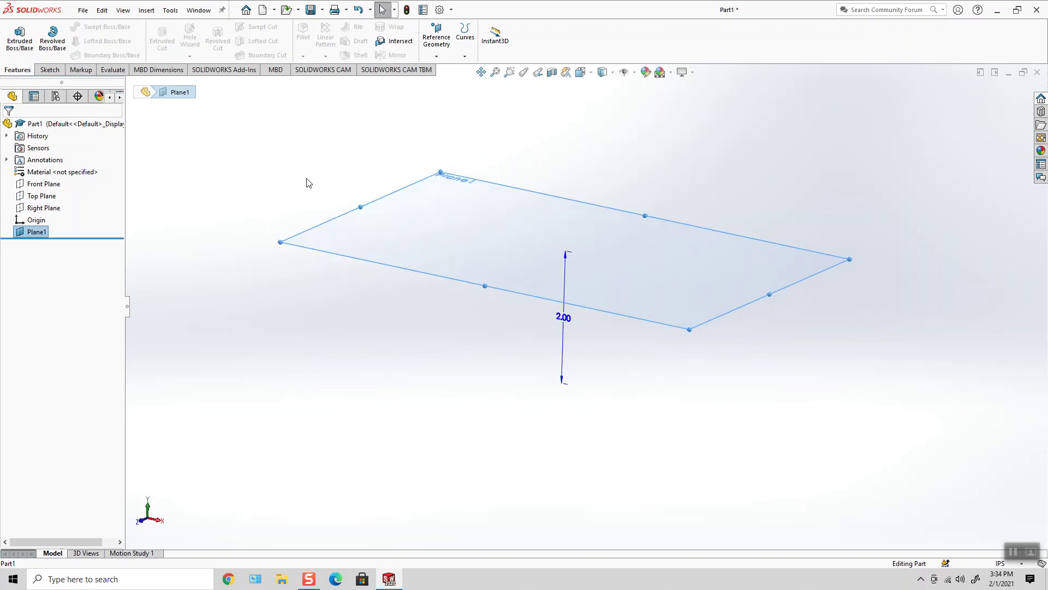
pyautogui.rightClick(34, 201)
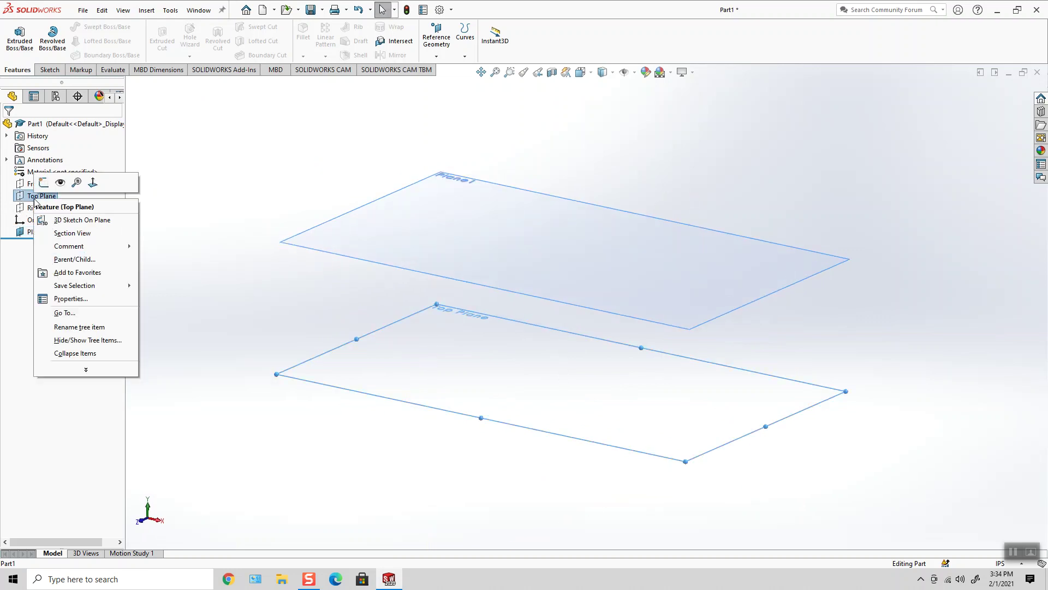
pyautogui.click(55, 180)
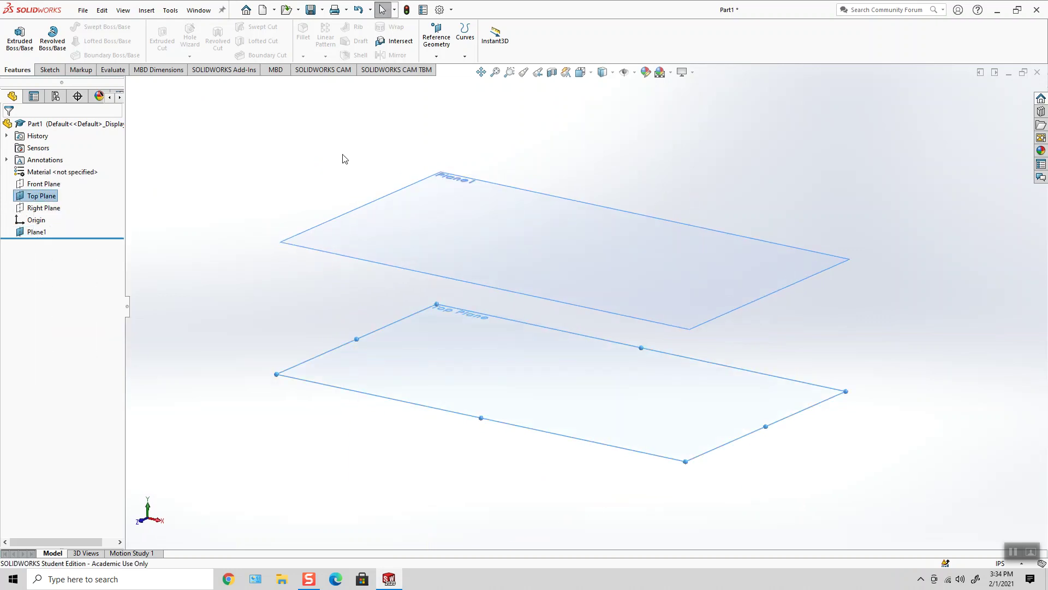
pyautogui.click(44, 232)
pyautogui.moveTo(304, 210)
pyautogui.mouseDown(button='middle')
pyautogui.moveTo(335, 171)
pyautogui.moveTo(322, 213)
pyautogui.mouseUp(button='middle')
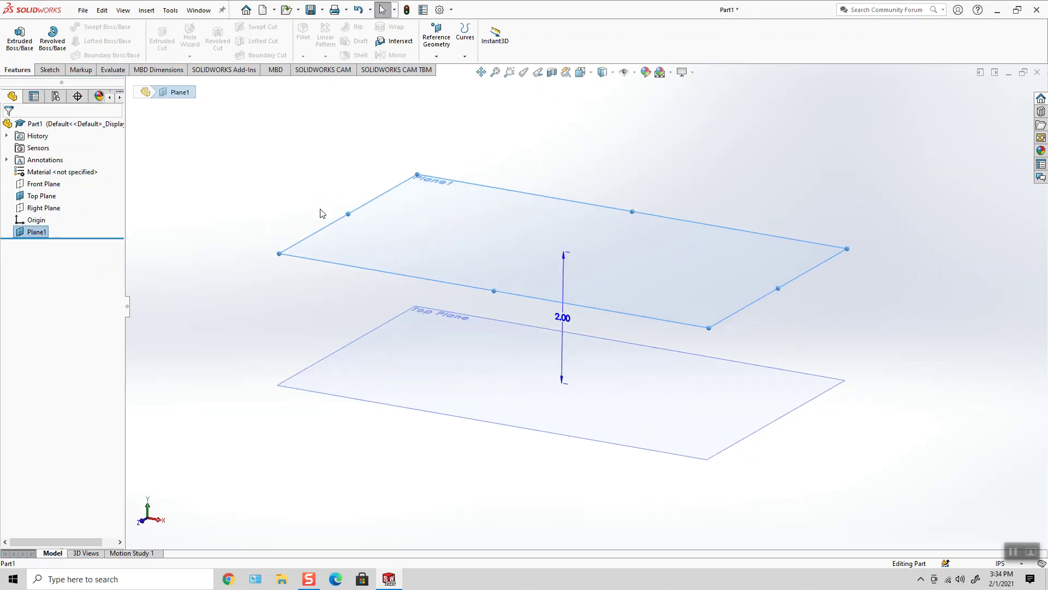
# - Change Plane1's offset dimension to 4 in and rebuild the model
pyautogui.doubleClick(565, 319)
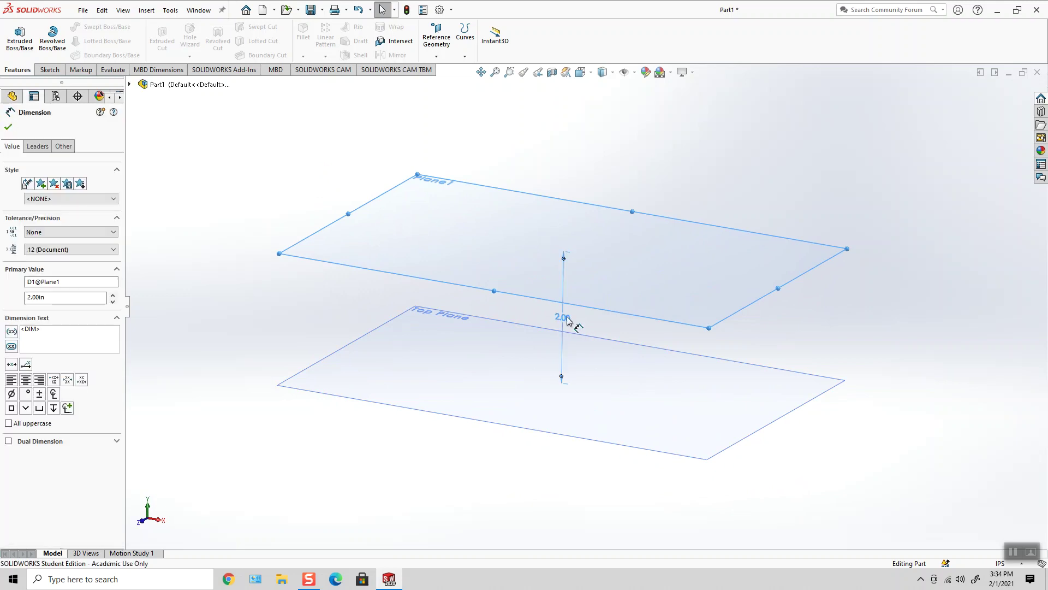
pyautogui.write('4')
pyautogui.press('Return')
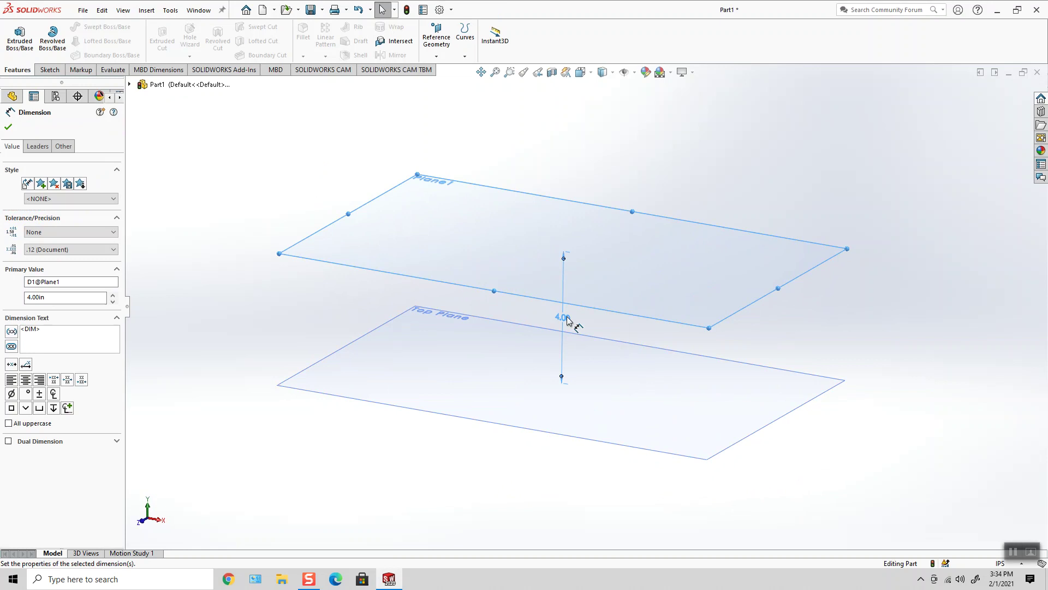
pyautogui.click(407, 10)
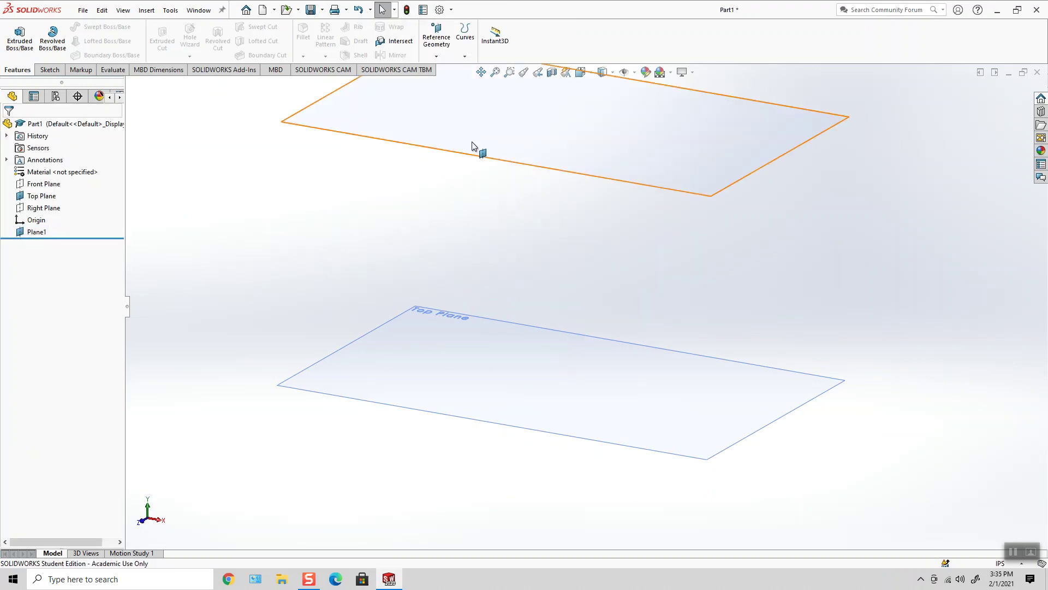
pyautogui.scroll(3, 485, 167)
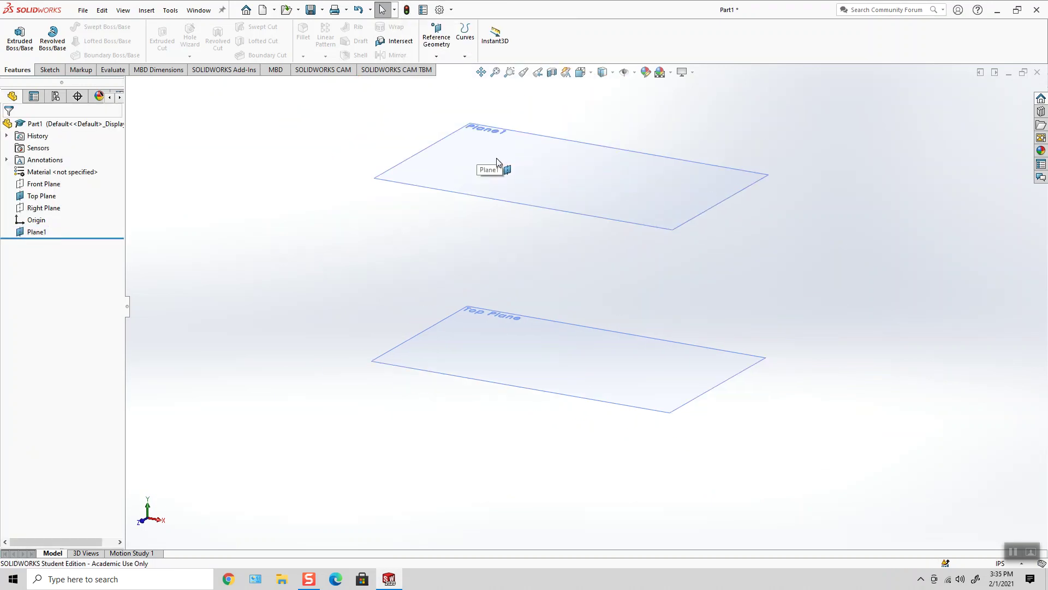
# - Edit Plane1 to a 2 in offset with Flip offset enabled
pyautogui.rightClick(35, 232)
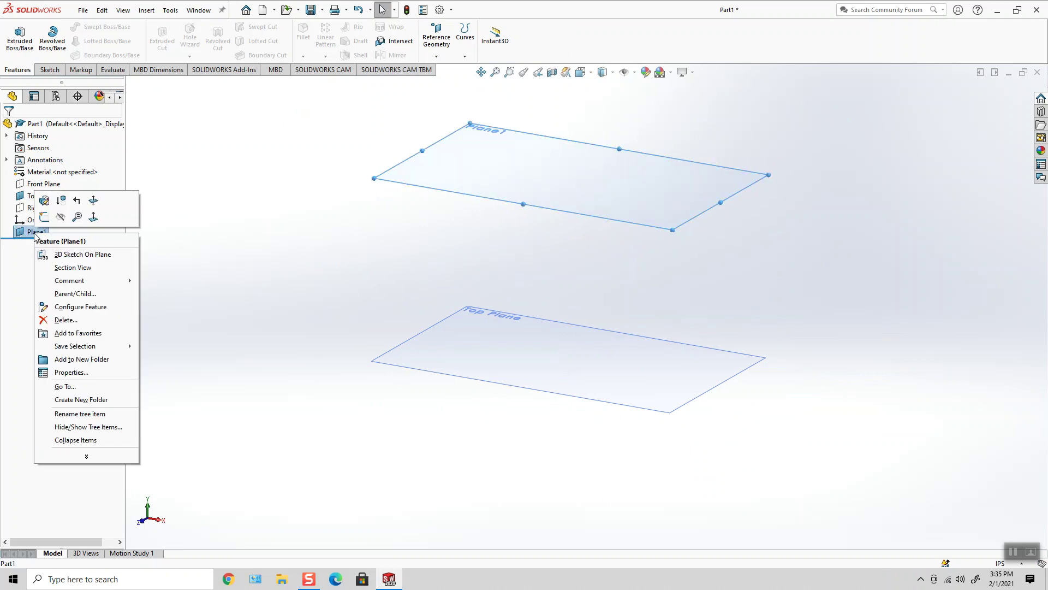
pyautogui.click(45, 201)
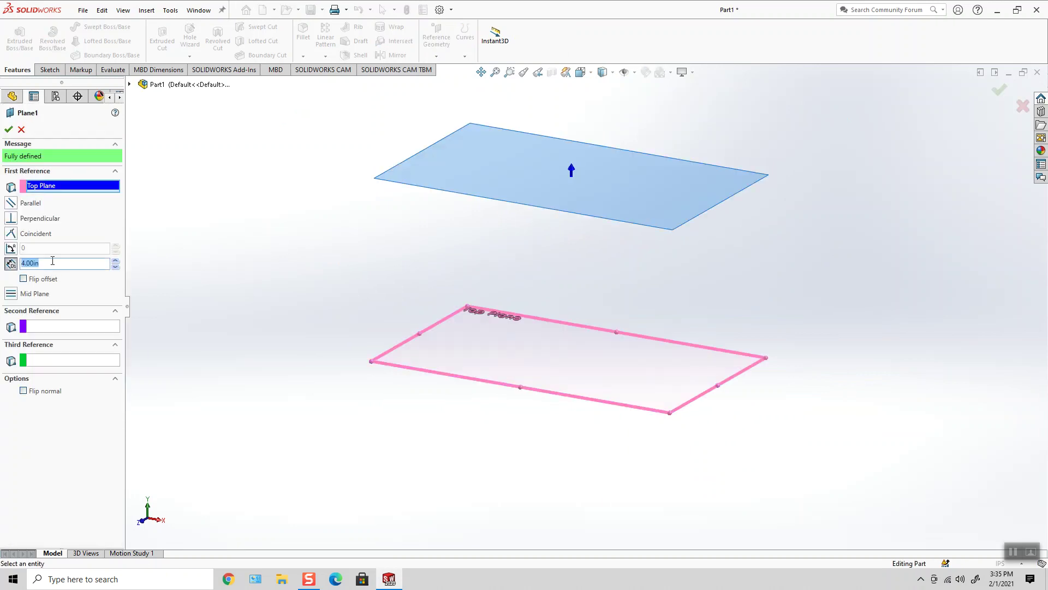
pyautogui.write('2')
pyautogui.press('Return')
pyautogui.click(44, 279)
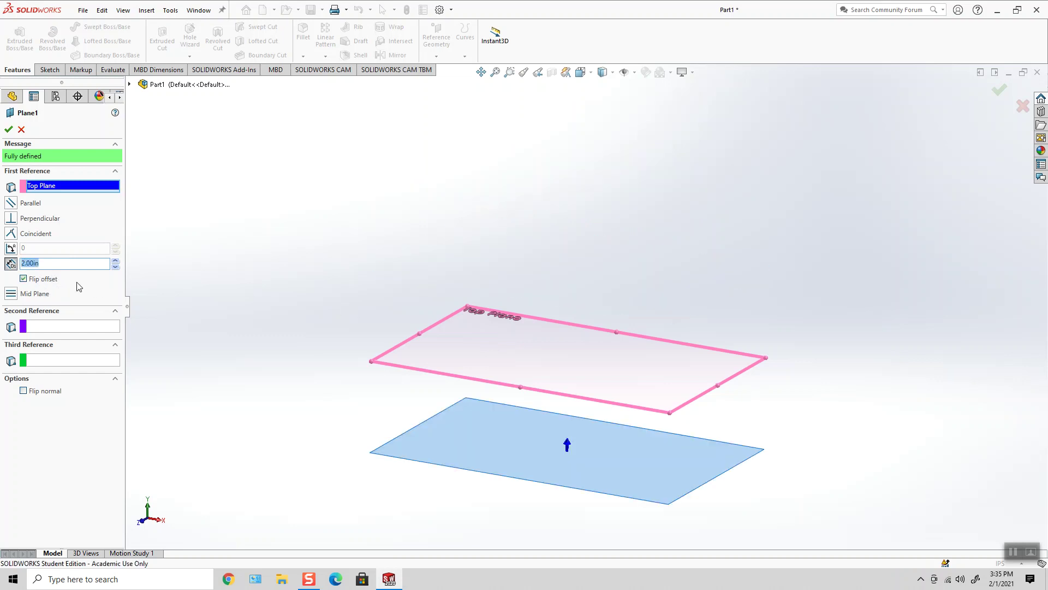
pyautogui.click(8, 128)
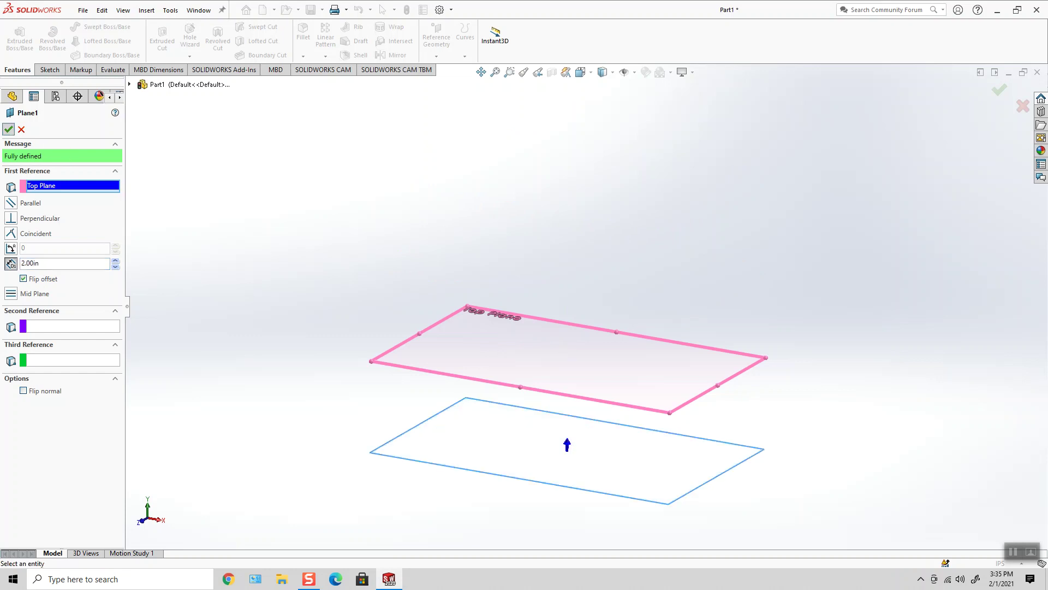
# - Re-edit Plane1 and clear Flip offset so it sits 2 in above Top Plane
pyautogui.click(38, 234)
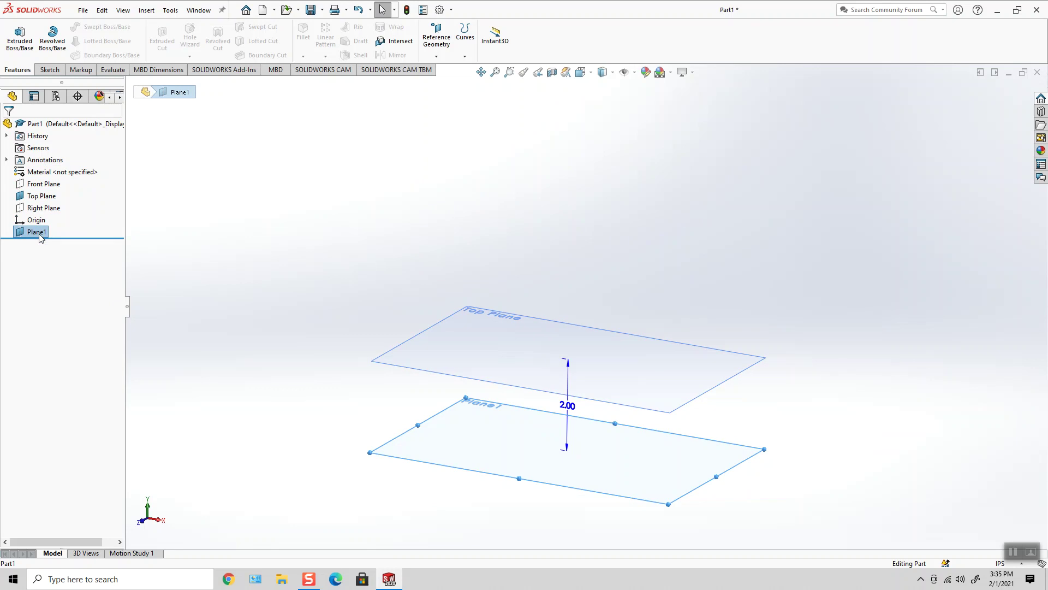
pyautogui.rightClick(39, 237)
pyautogui.click(57, 207)
pyautogui.click(47, 281)
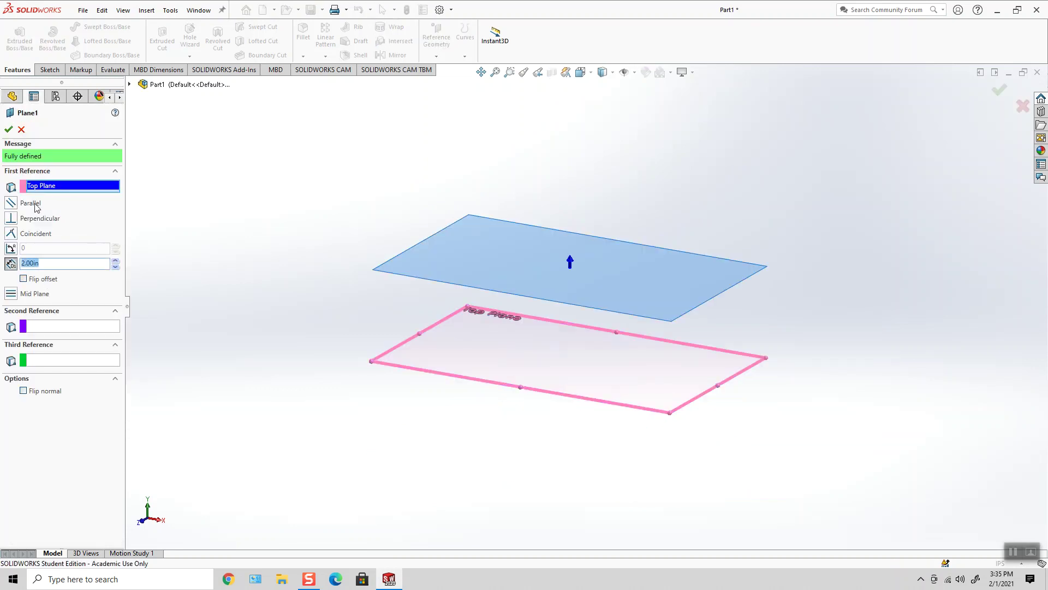
pyautogui.click(8, 130)
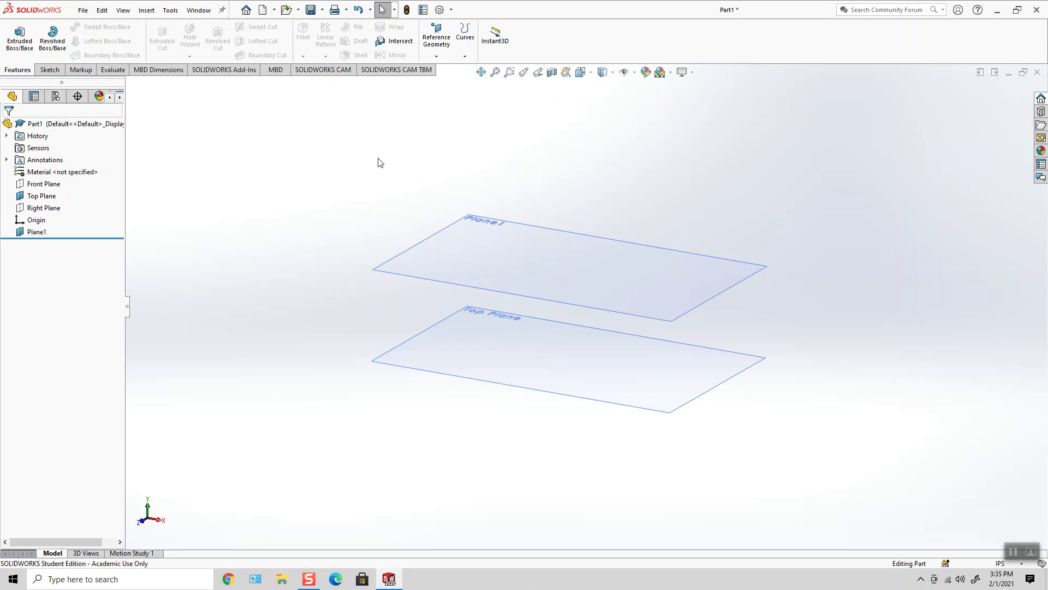
# - Delete Plane1 and adjust the Top Plane's visibility
pyautogui.rightClick(37, 233)
pyautogui.click(66, 317)
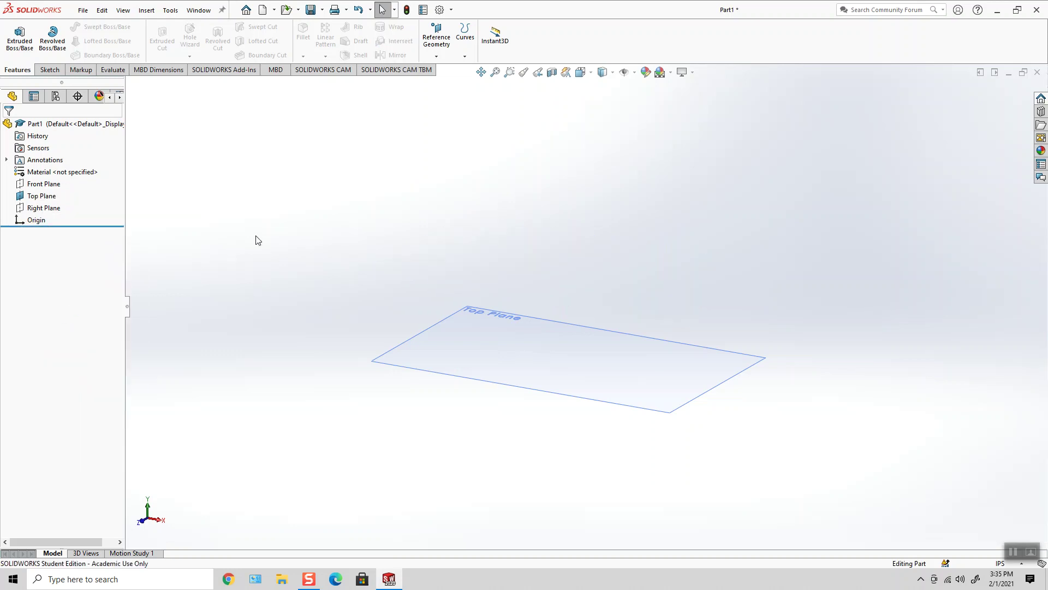
pyautogui.rightClick(39, 196)
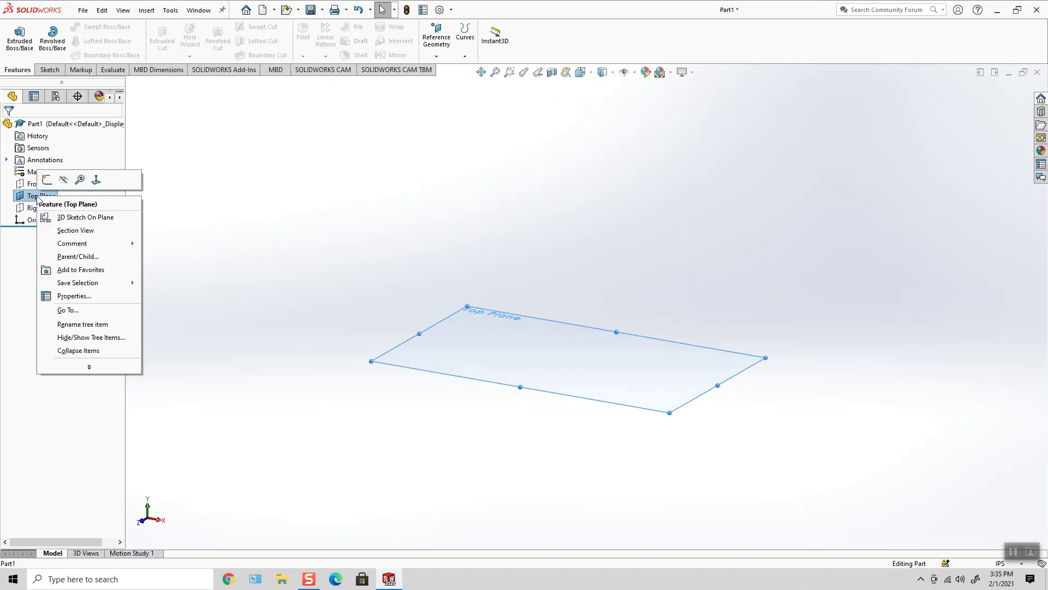
pyautogui.click(63, 180)
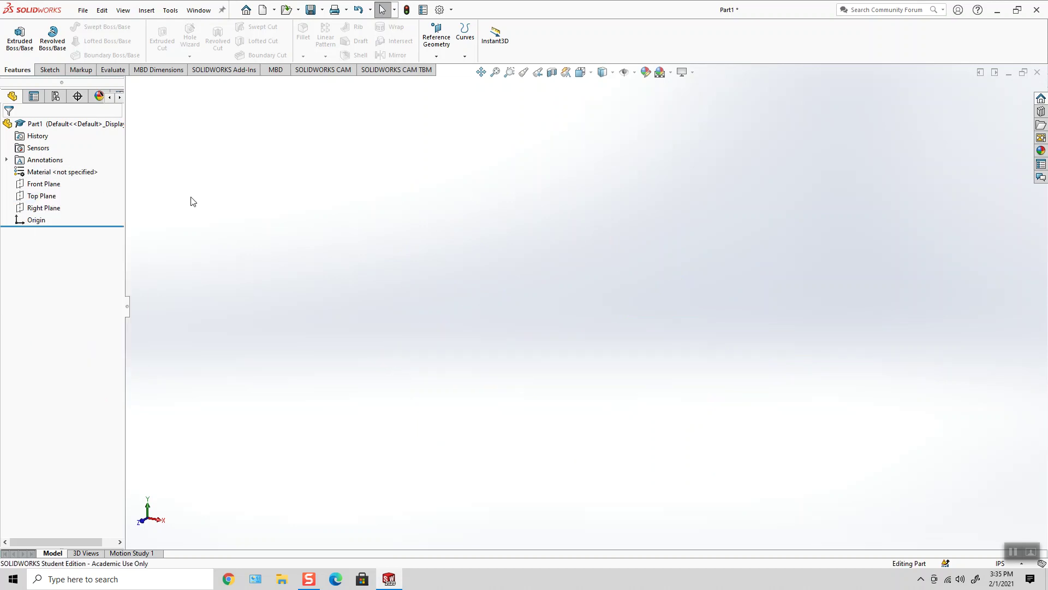
pyautogui.rightClick(39, 198)
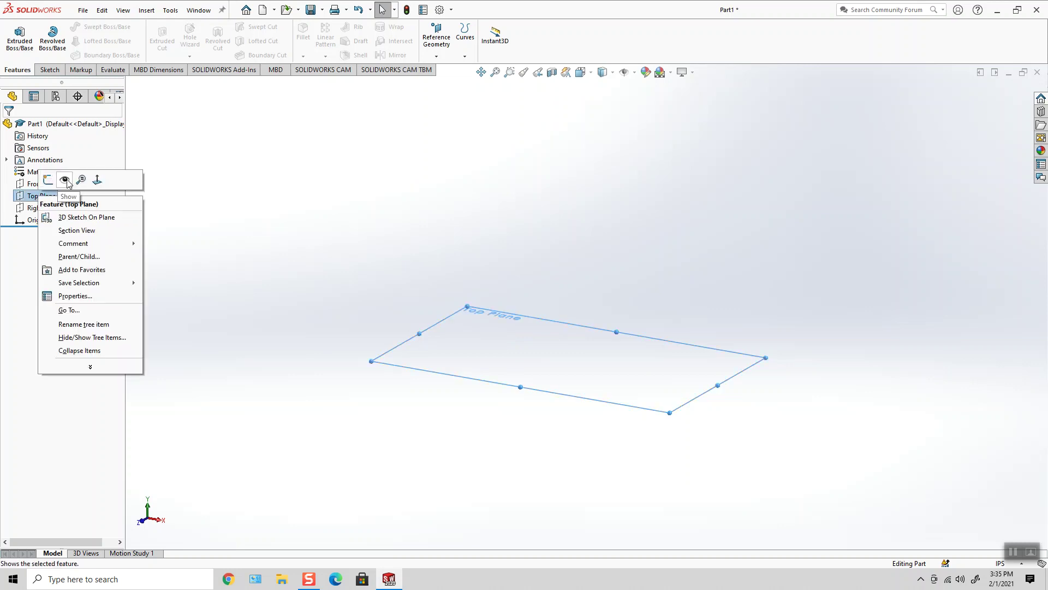
pyautogui.press('Escape')
# - Show the Right Plane alongside the Top Plane and orbit the view
pyautogui.rightClick(56, 208)
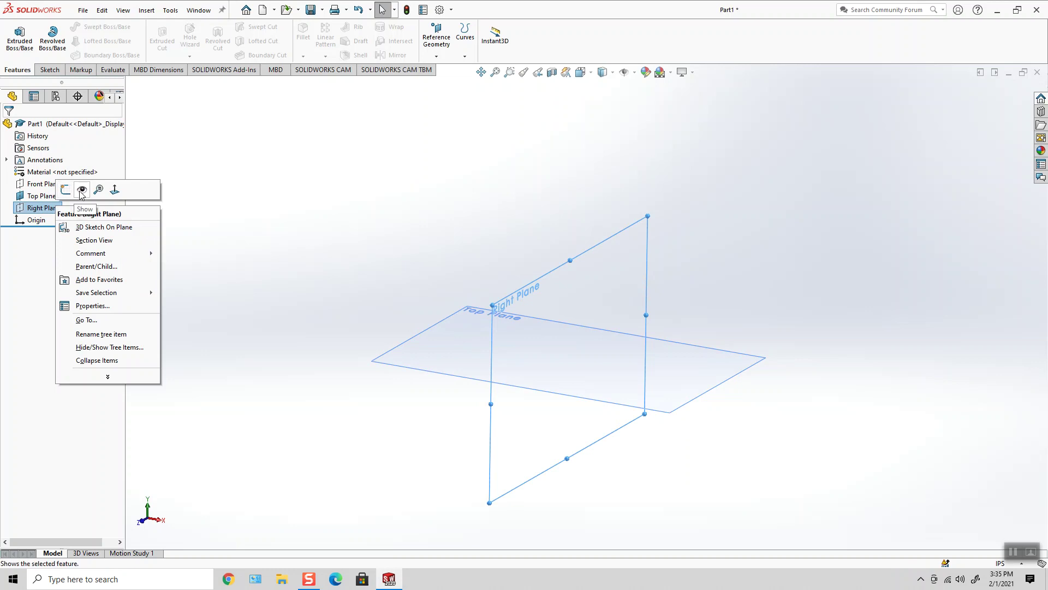
pyautogui.click(83, 191)
pyautogui.click(386, 254)
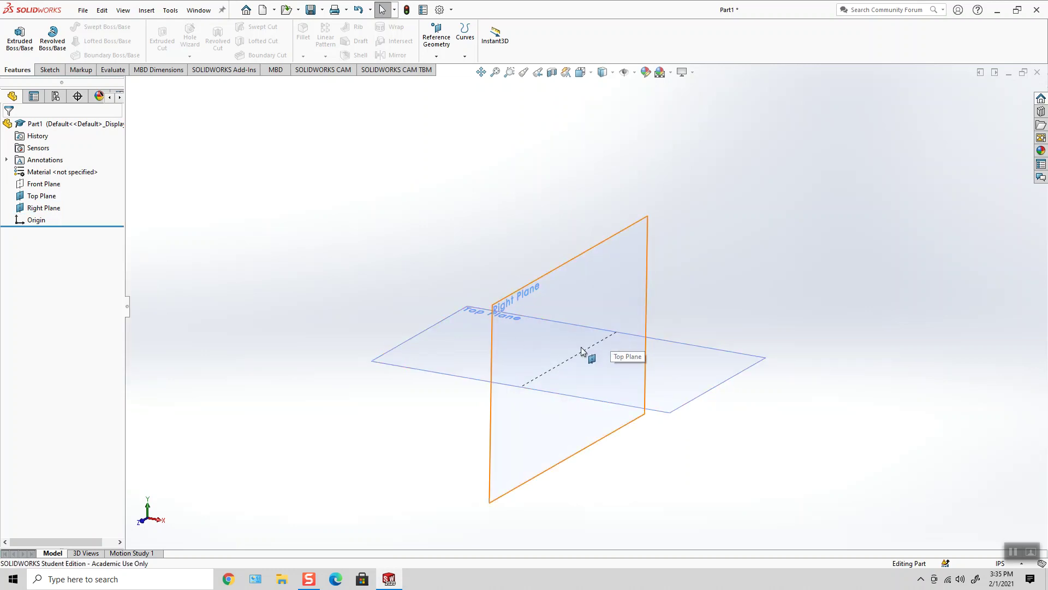
pyautogui.moveTo(547, 359); pyautogui.dragTo(546, 338, button='middle')
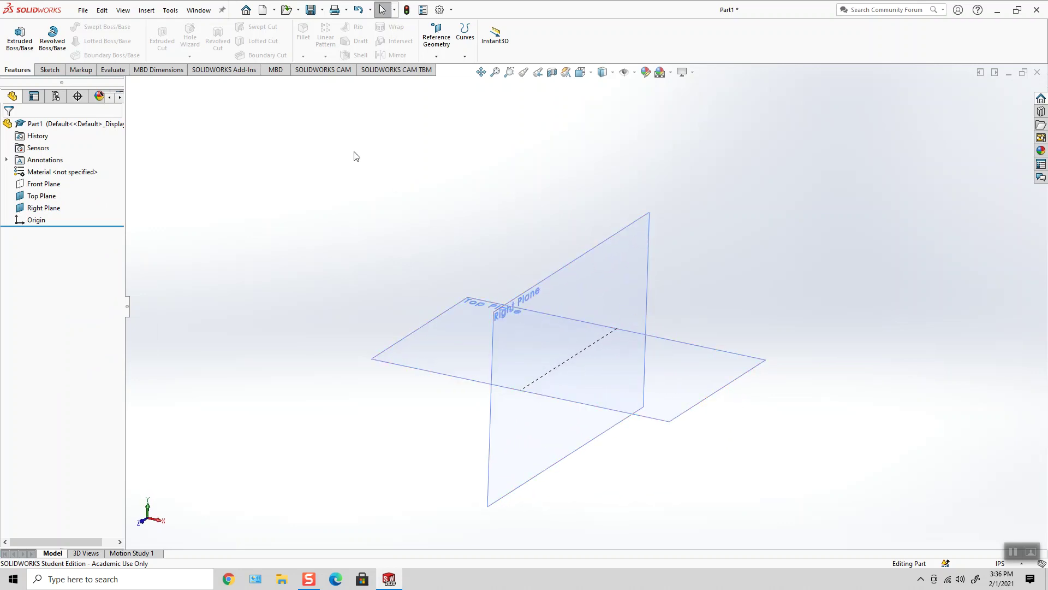
# - Create Axis1 from the Top Plane and Right Plane intersection
pyautogui.click(435, 57)
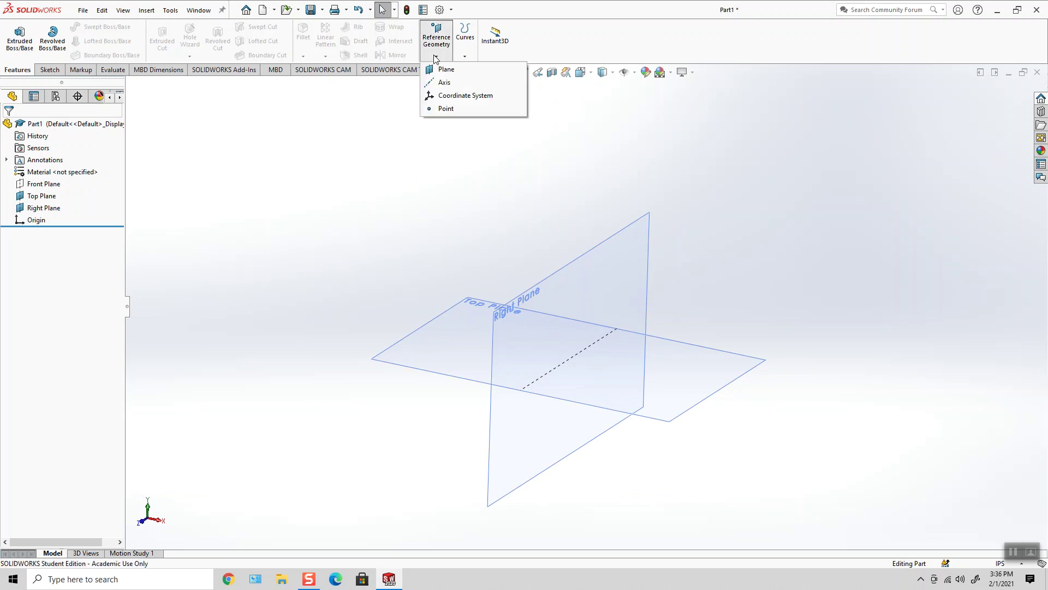
pyautogui.click(445, 83)
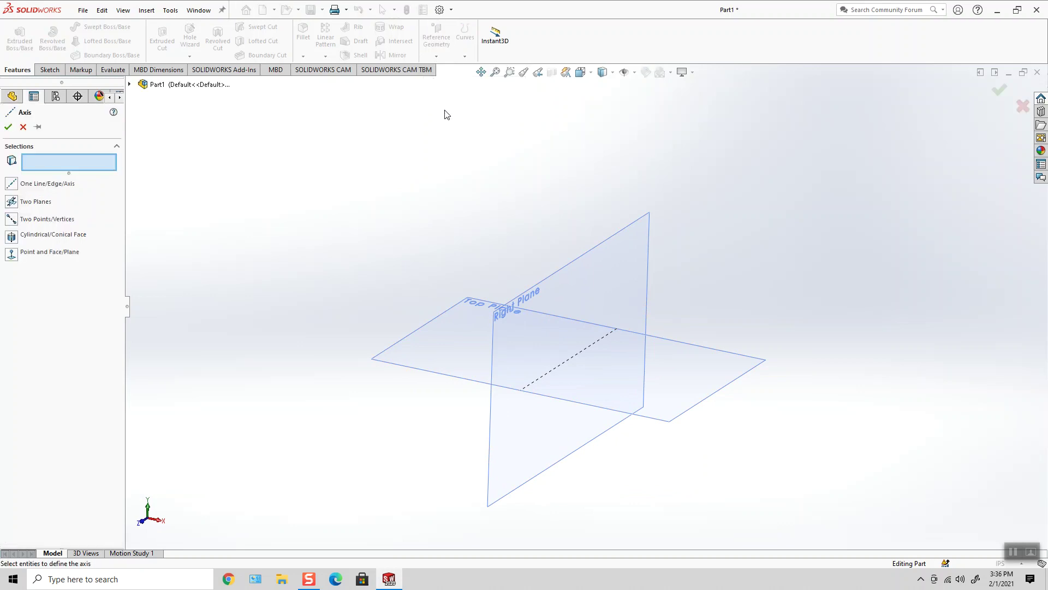
pyautogui.click(402, 370)
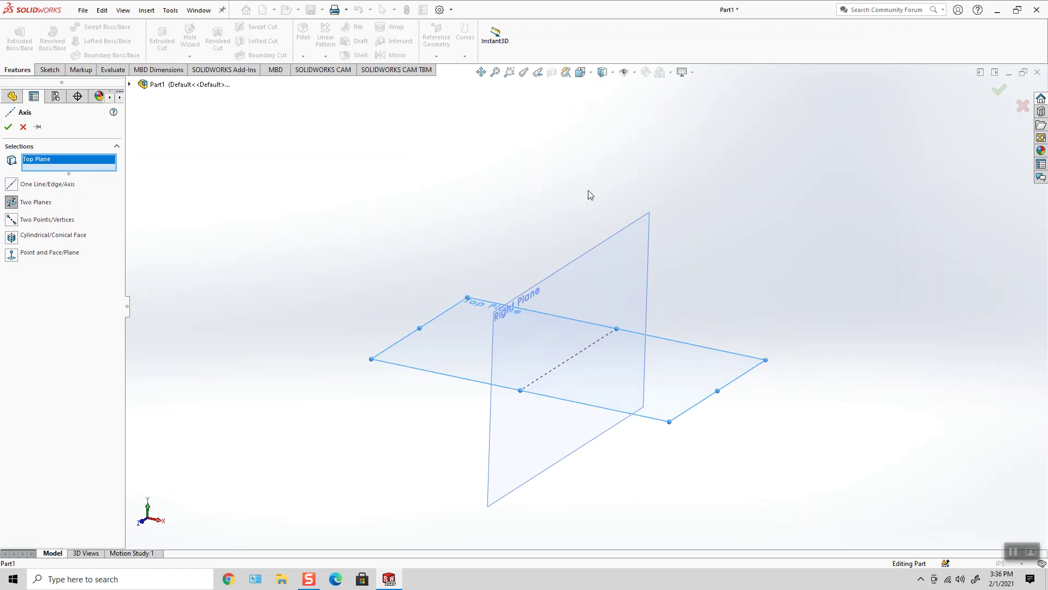
pyautogui.click(596, 252)
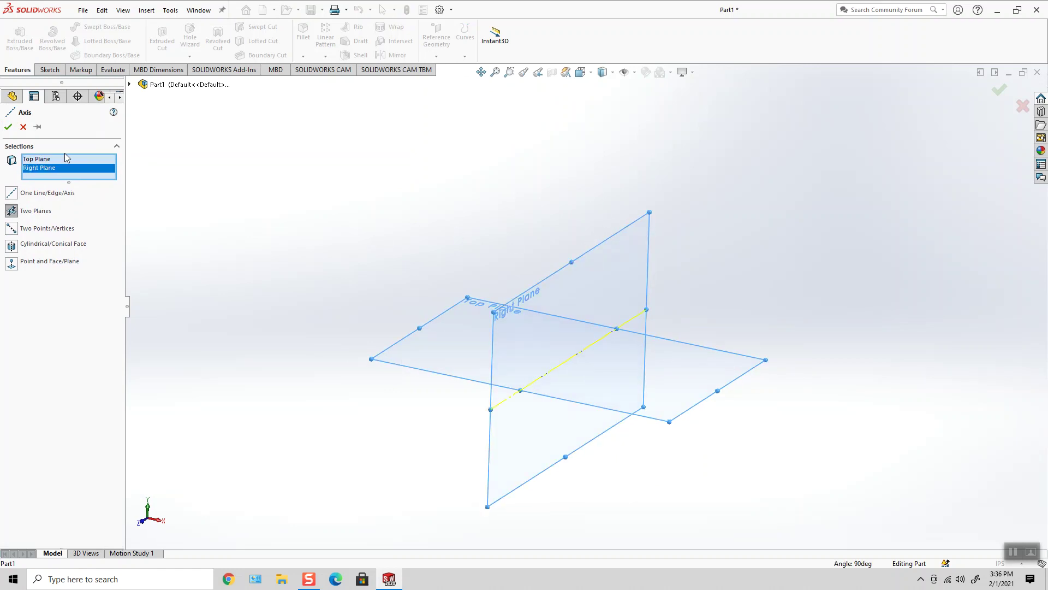
pyautogui.click(9, 127)
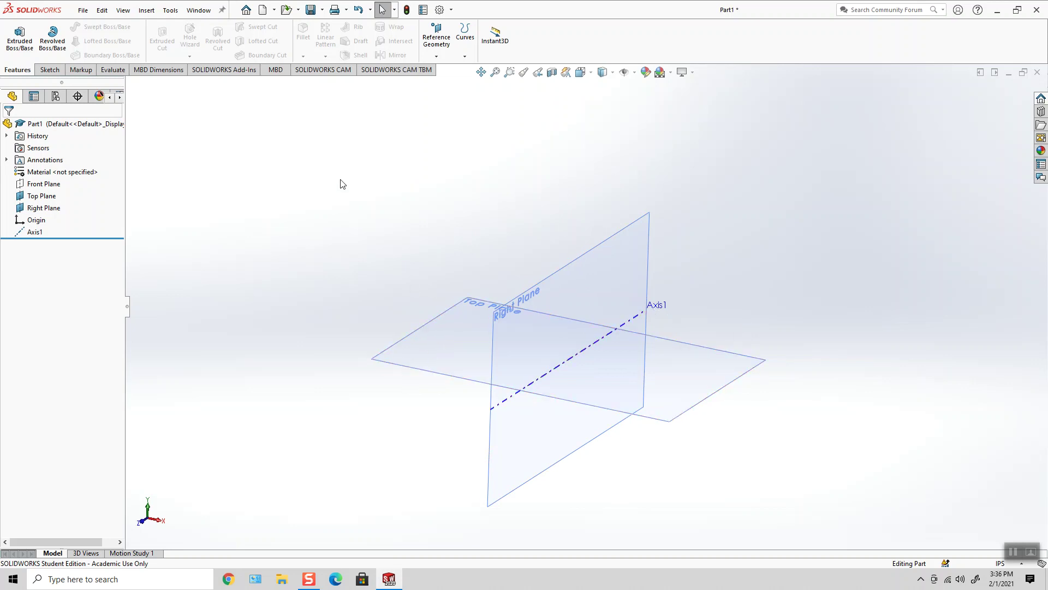
# - Start a new reference plane with Axis1 as first reference, orbiting to check its preview
pyautogui.click(440, 59)
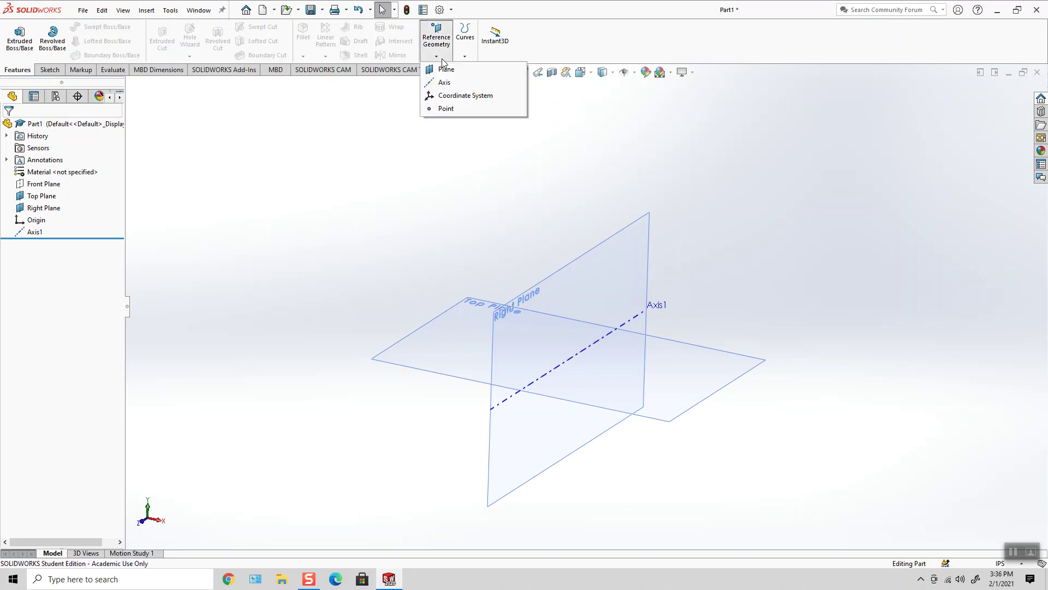
pyautogui.click(452, 68)
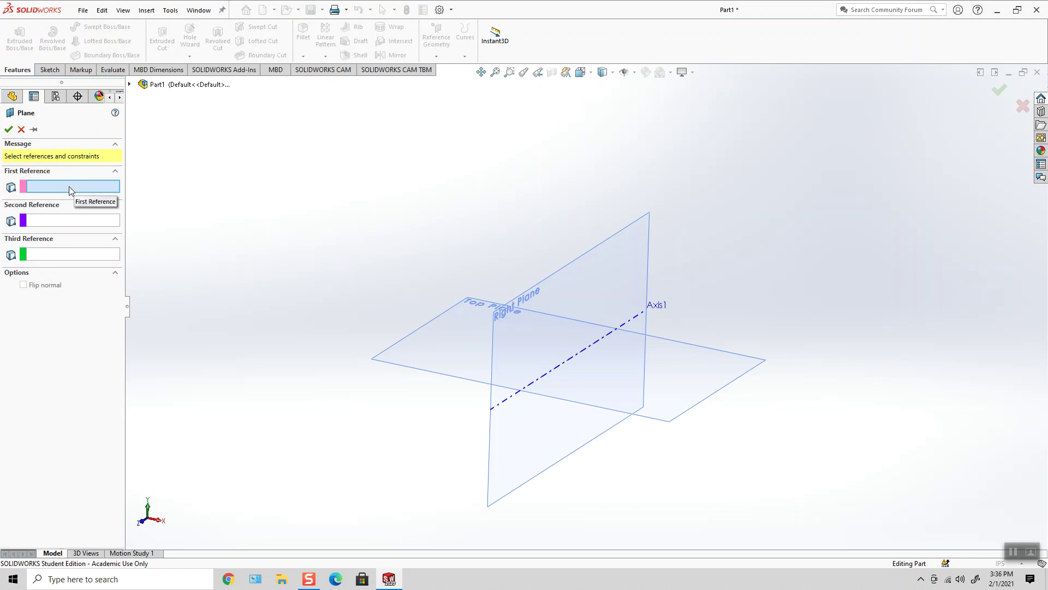
pyautogui.click(566, 364)
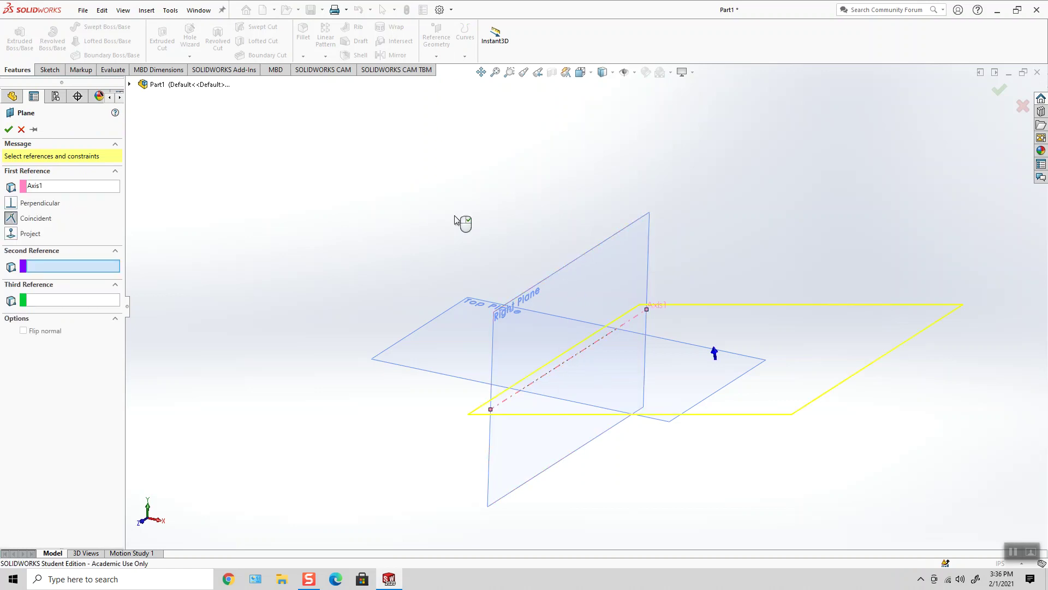
pyautogui.moveTo(503, 195); pyautogui.dragTo(522, 143, button='middle')
pyautogui.moveTo(672, 321); pyautogui.dragTo(657, 279, button='middle')
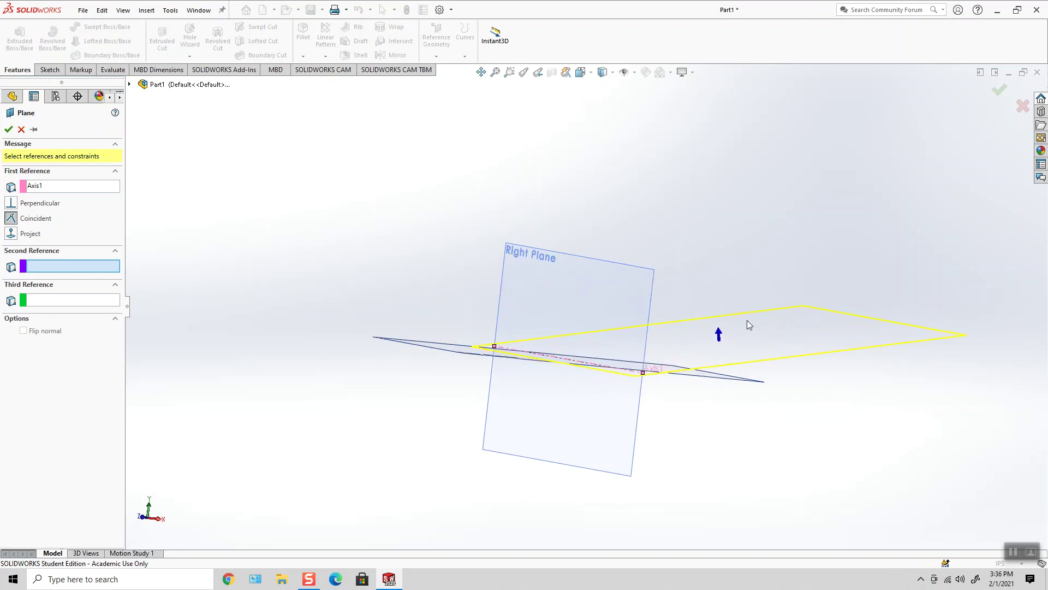
pyautogui.moveTo(615, 376); pyautogui.dragTo(580, 365, button='middle')
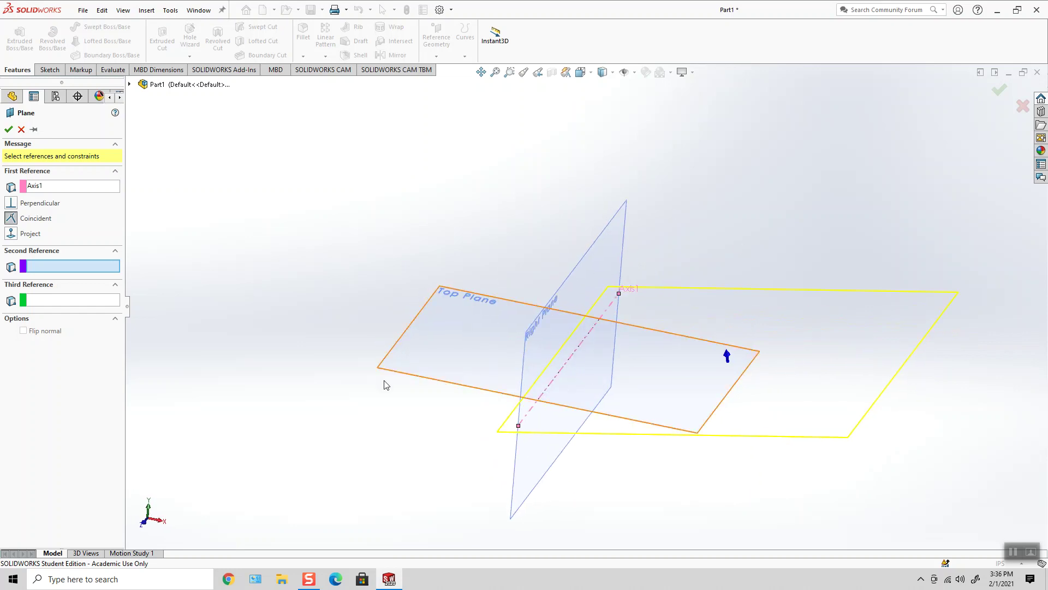
pyautogui.moveTo(534, 249); pyautogui.dragTo(552, 187, button='middle')
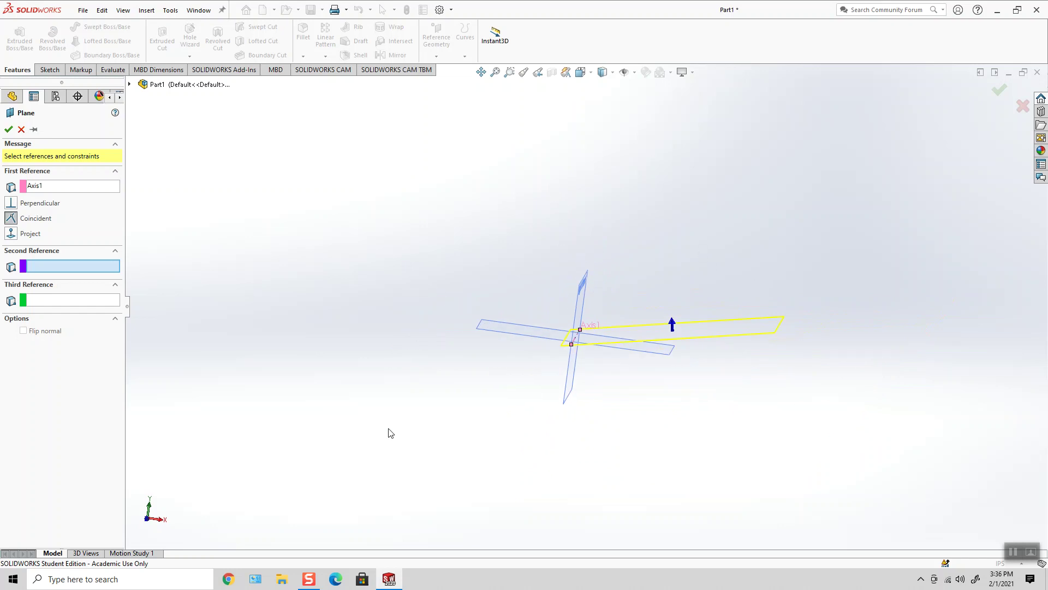
pyautogui.moveTo(731, 234); pyautogui.dragTo(703, 256, button='middle')
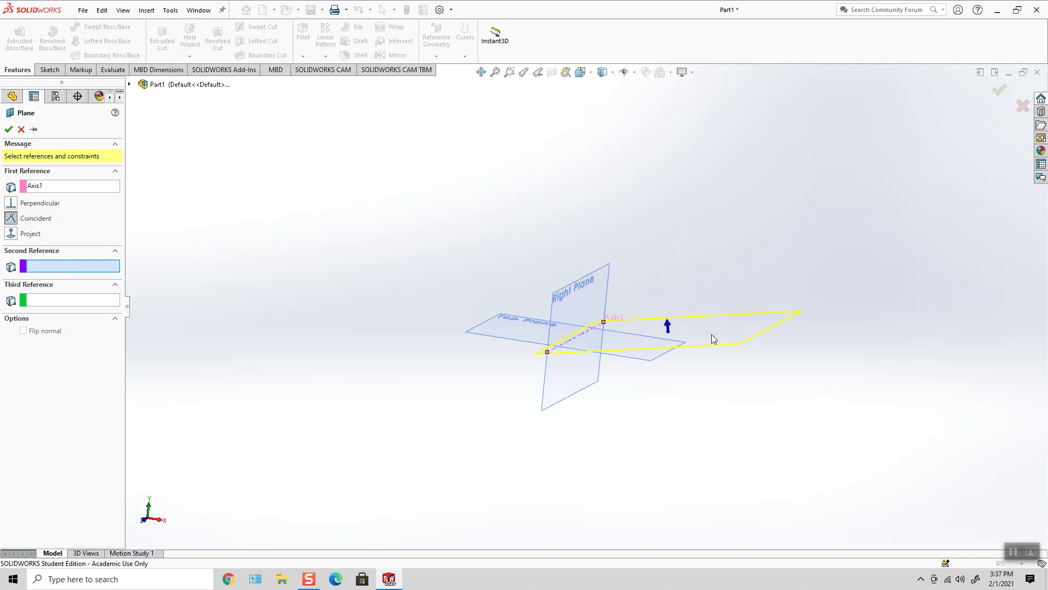
pyautogui.moveTo(693, 270); pyautogui.dragTo(704, 248, button='middle')
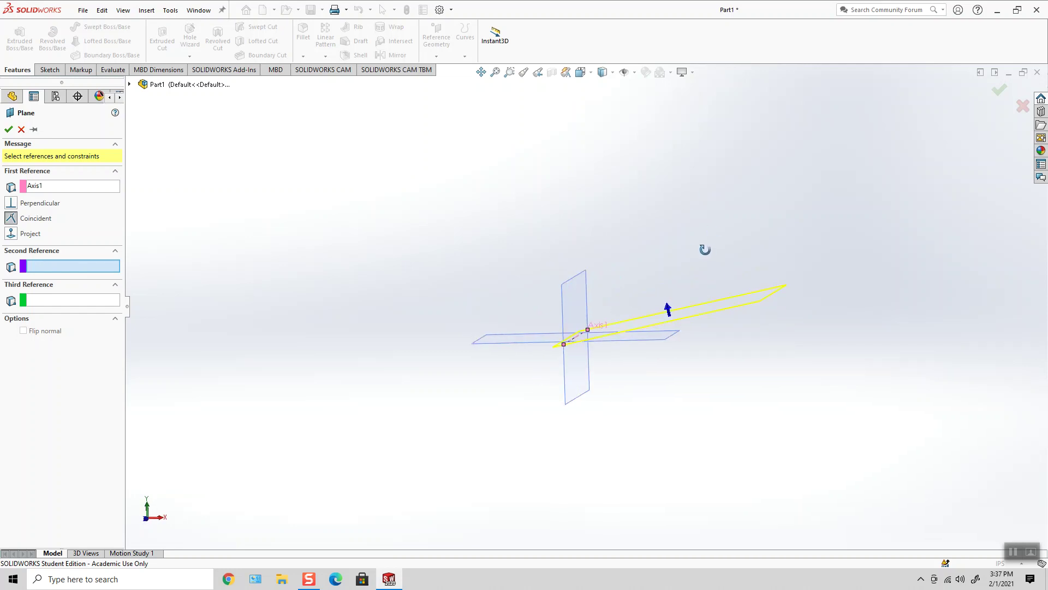
# - Add Top Plane as the second reference with the At angle option, viewed from Front
pyautogui.click(664, 340)
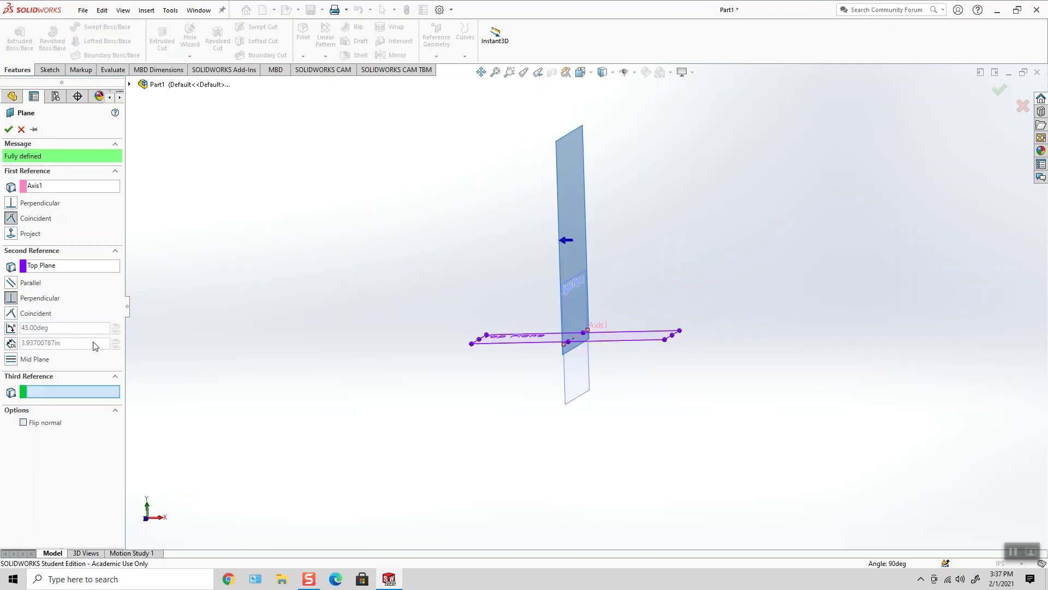
pyautogui.click(11, 329)
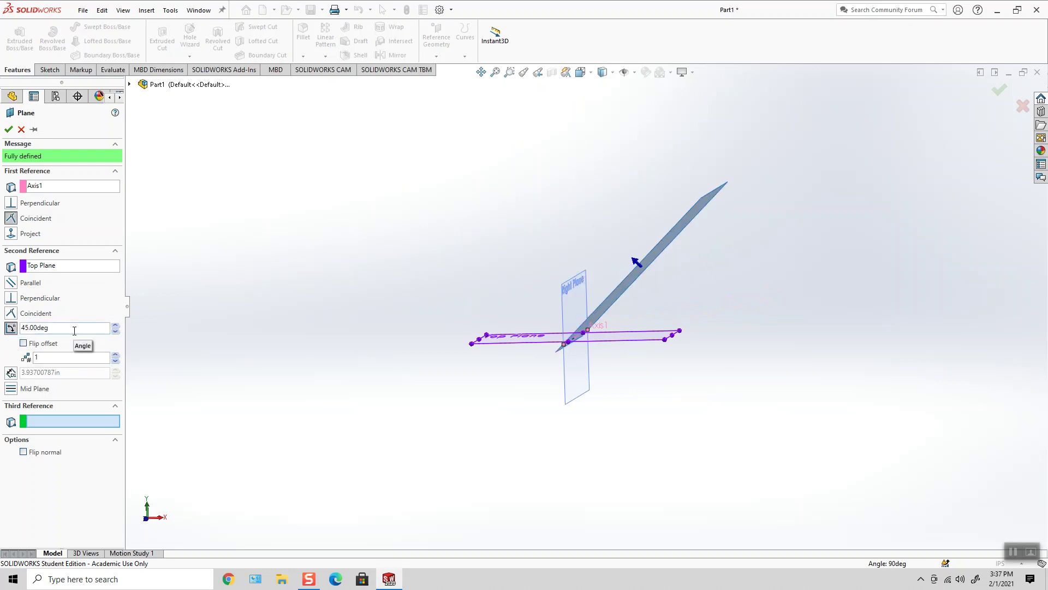
pyautogui.click(580, 72)
pyautogui.click(600, 120)
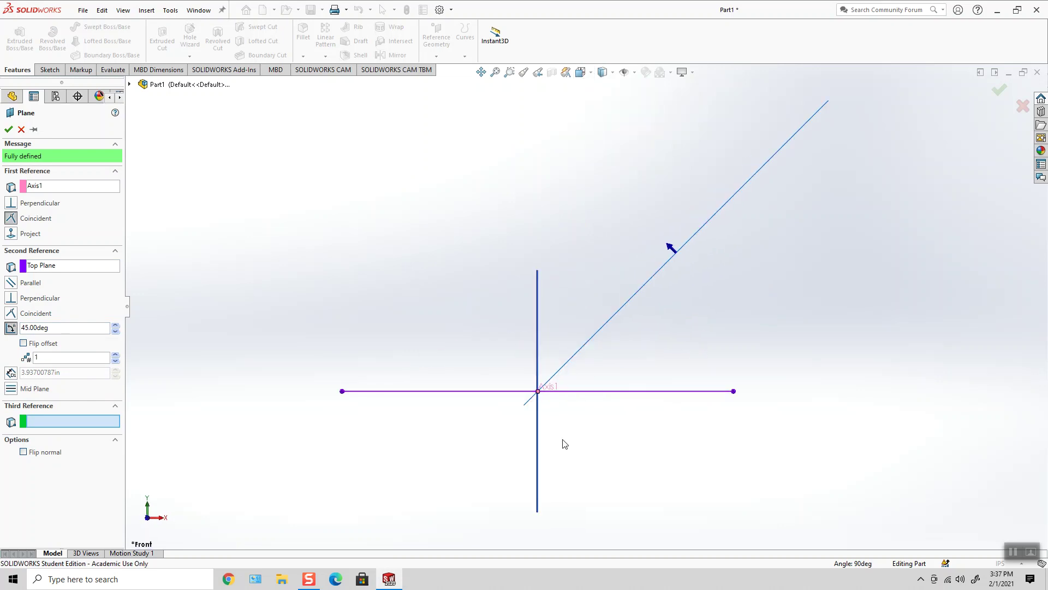
pyautogui.moveTo(538, 391); pyautogui.dragTo(626, 412, button='middle')
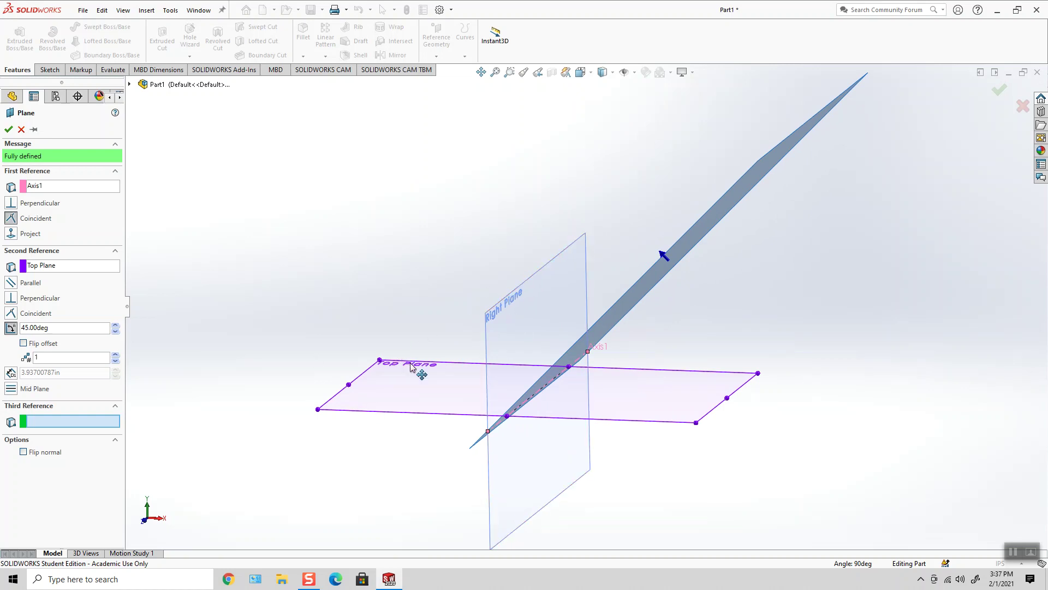
pyautogui.moveTo(426, 311); pyautogui.dragTo(408, 285, button='middle')
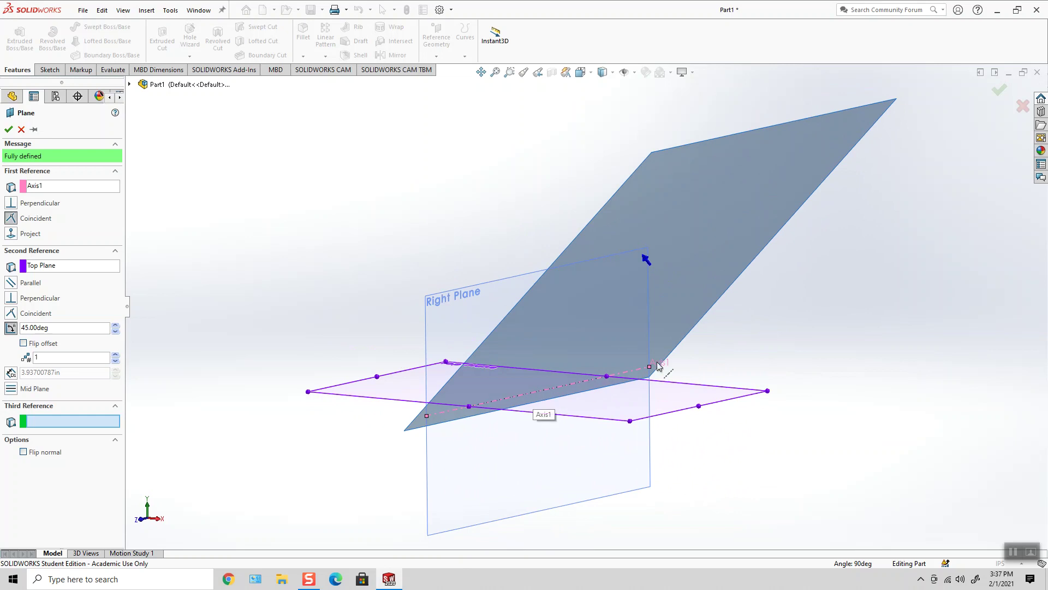
pyautogui.moveTo(409, 218); pyautogui.dragTo(444, 250, button='middle')
# - Set the new plane's angle to 30°
pyautogui.click(68, 330)
pyautogui.hotkey('ctrl', 'a')
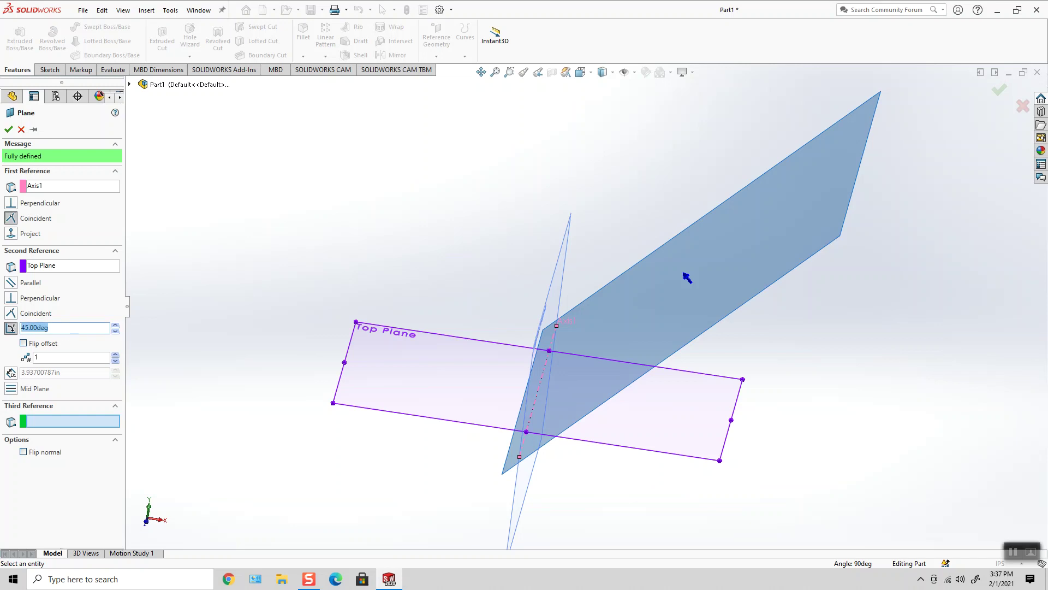
pyautogui.write('30')
pyautogui.press('Return')
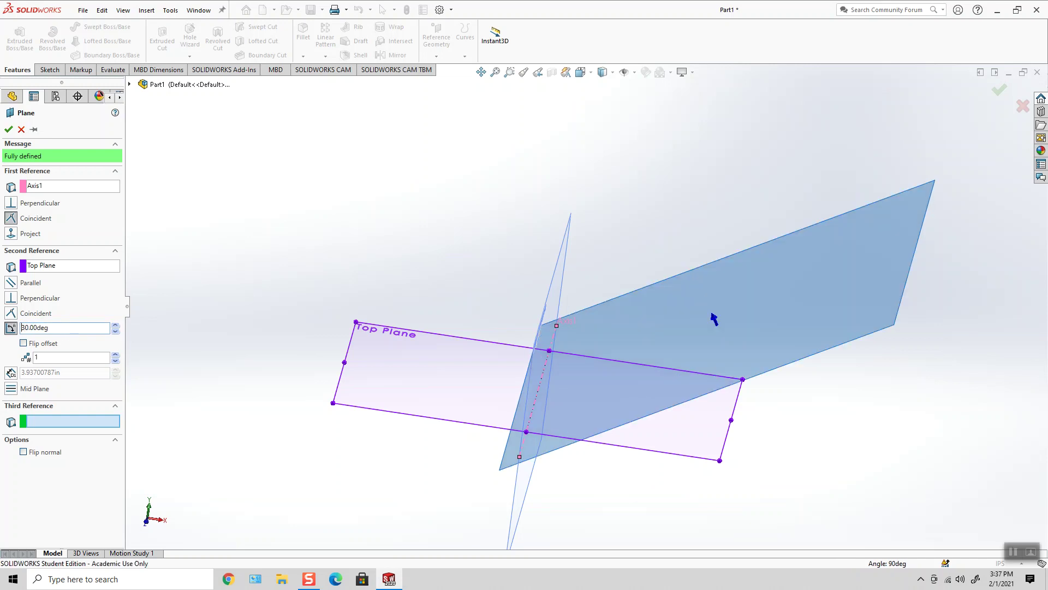
# - In Front view, preview the plane at angles of 0°, 45° and 90°
pyautogui.click(581, 73)
pyautogui.click(601, 121)
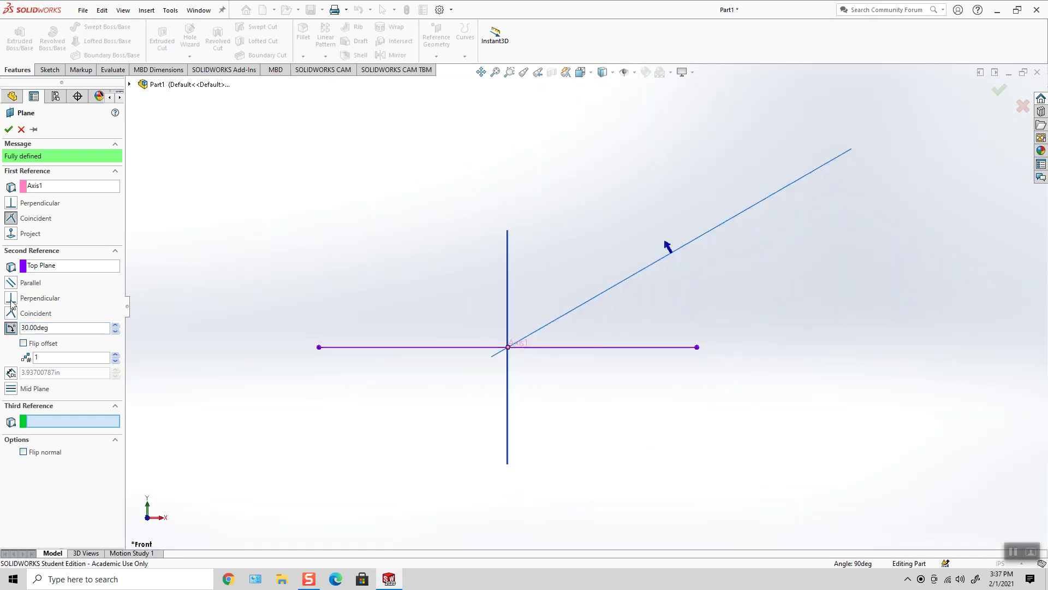
pyautogui.doubleClick(64, 330)
pyautogui.write('0')
pyautogui.press('Return')
pyautogui.doubleClick(64, 329)
pyautogui.write('45')
pyautogui.press('Return')
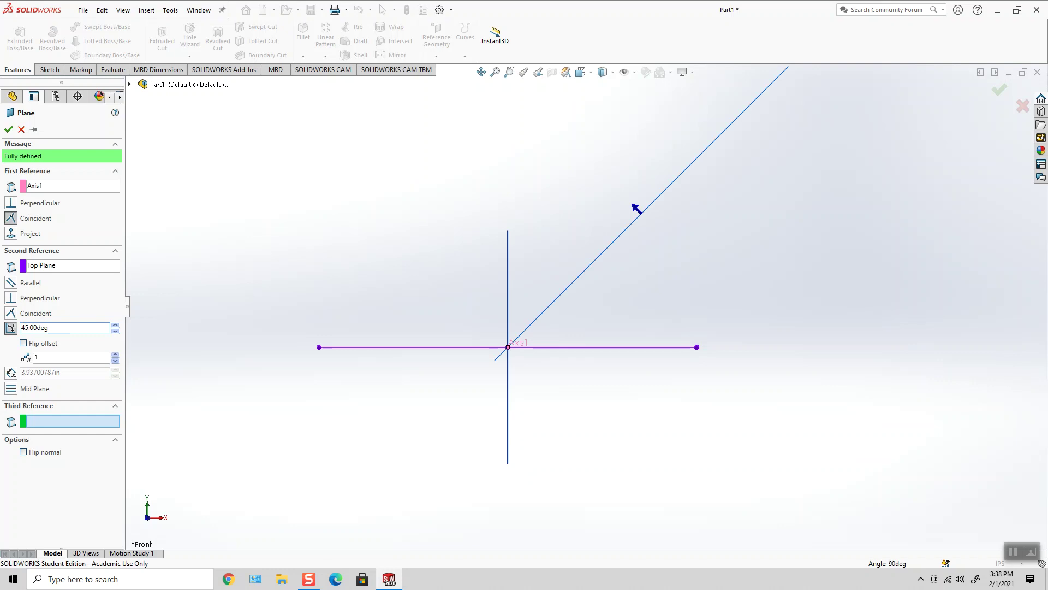
pyautogui.write('90')
pyautogui.press('Return')
# - Preview the plane at angles of 135°, 180°, 270° and 285°
pyautogui.doubleClick(22, 328)
pyautogui.write('135')
pyautogui.press('Return')
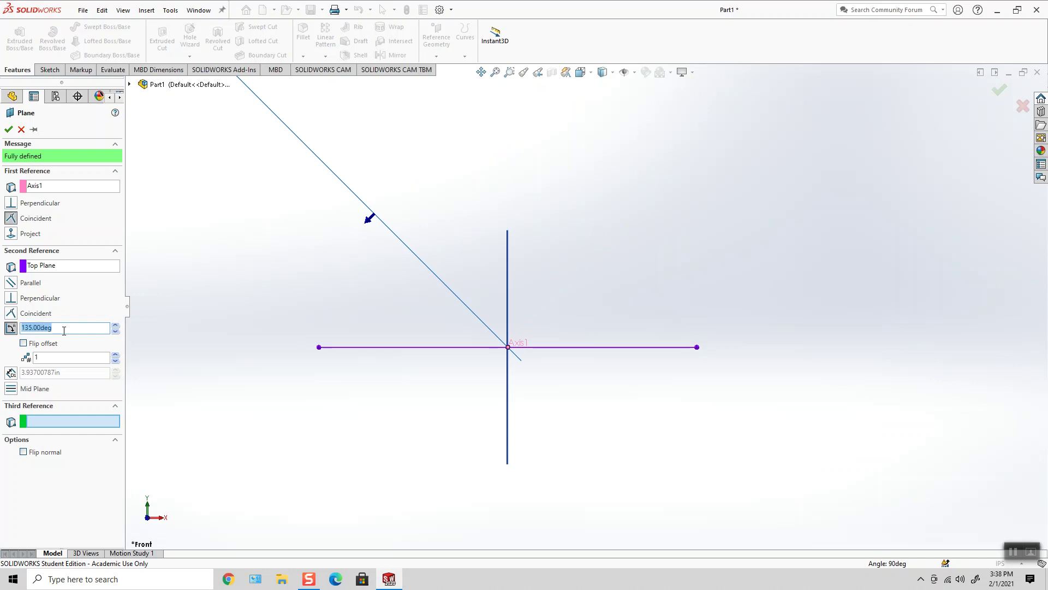
pyautogui.write('180')
pyautogui.press('Return')
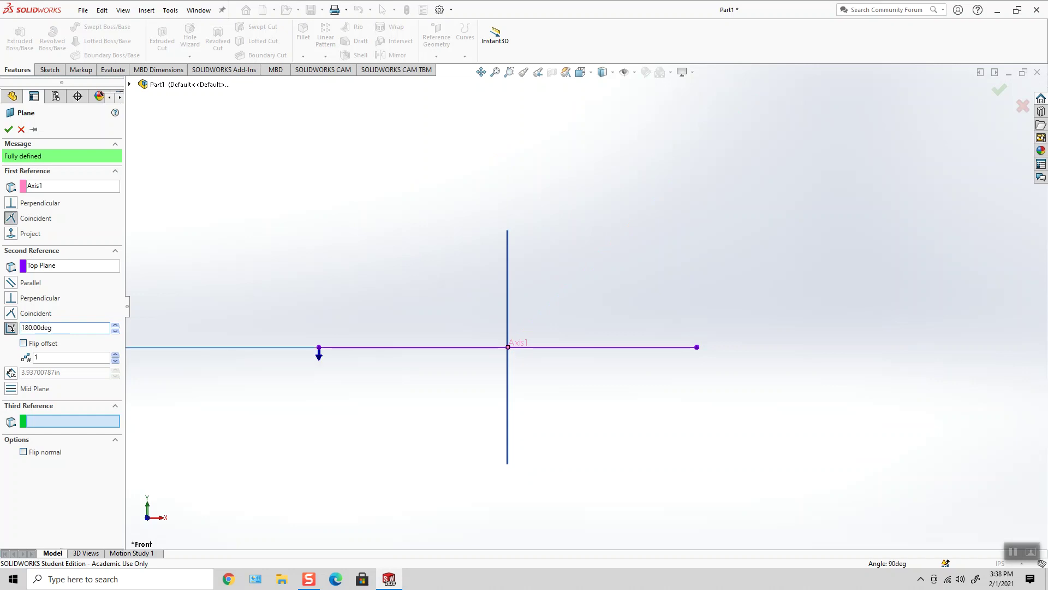
pyautogui.doubleClick(64, 329)
pyautogui.write('270')
pyautogui.press('Return')
pyautogui.doubleClick(64, 330)
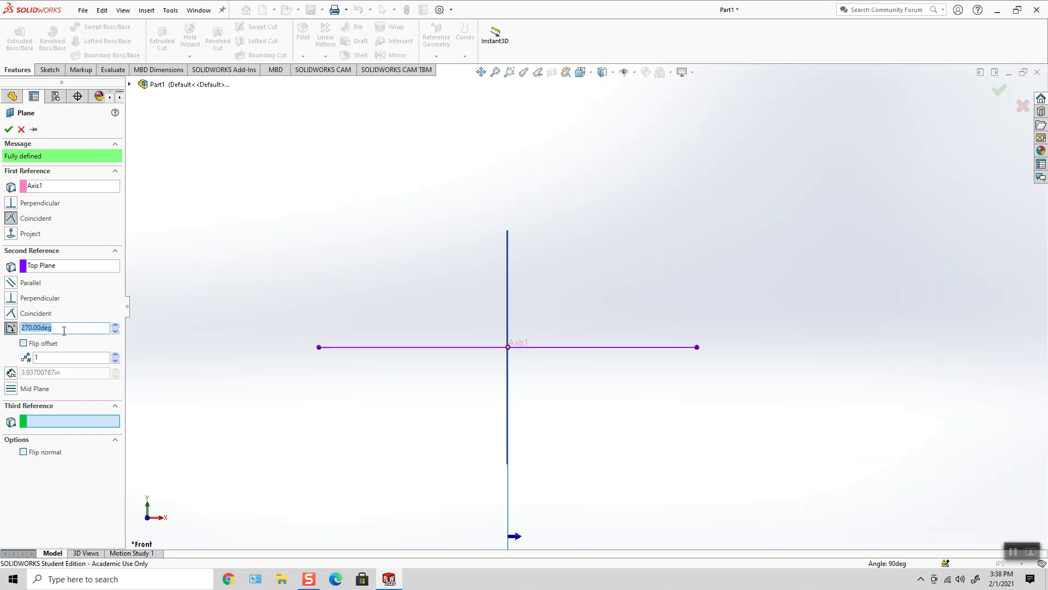
pyautogui.write('285')
pyautogui.press('Return')
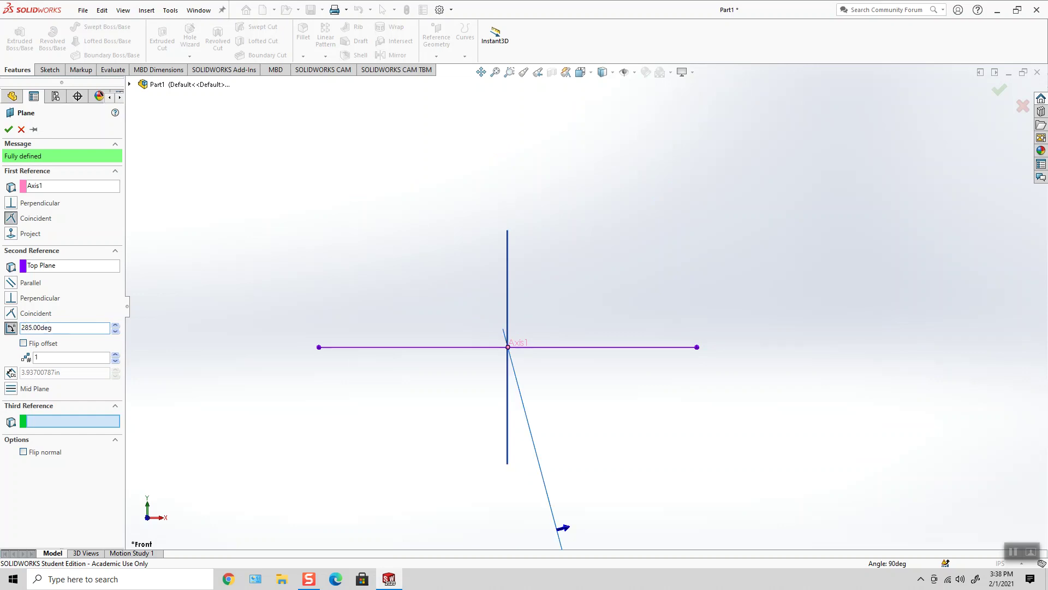
# - Set the plane angle back to 45° and inspect it in 3D
pyautogui.press('z')
pyautogui.press('z')
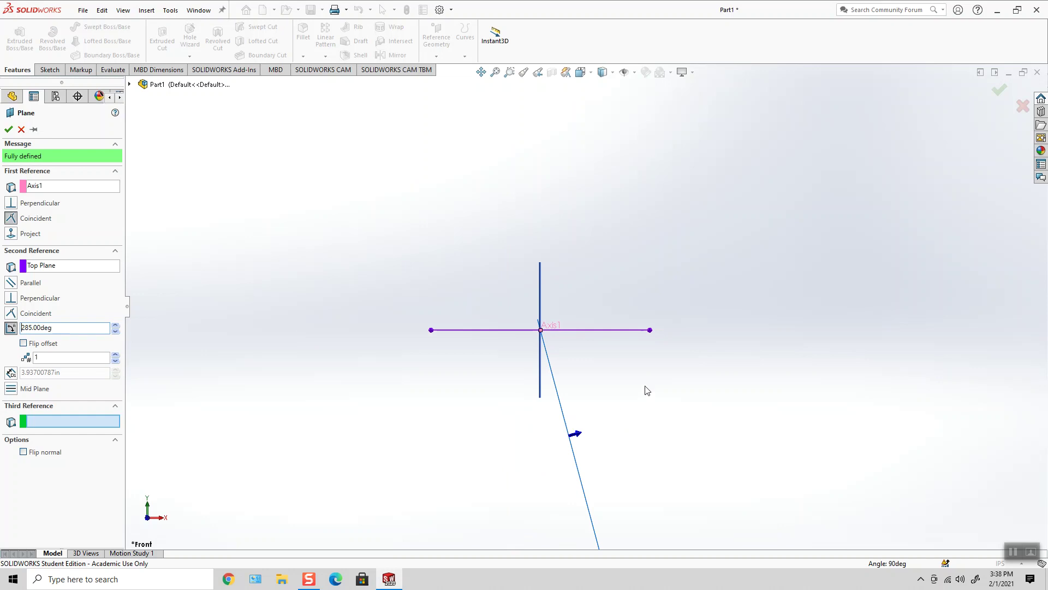
pyautogui.moveTo(448, 215); pyautogui.dragTo(403, 244, button='middle')
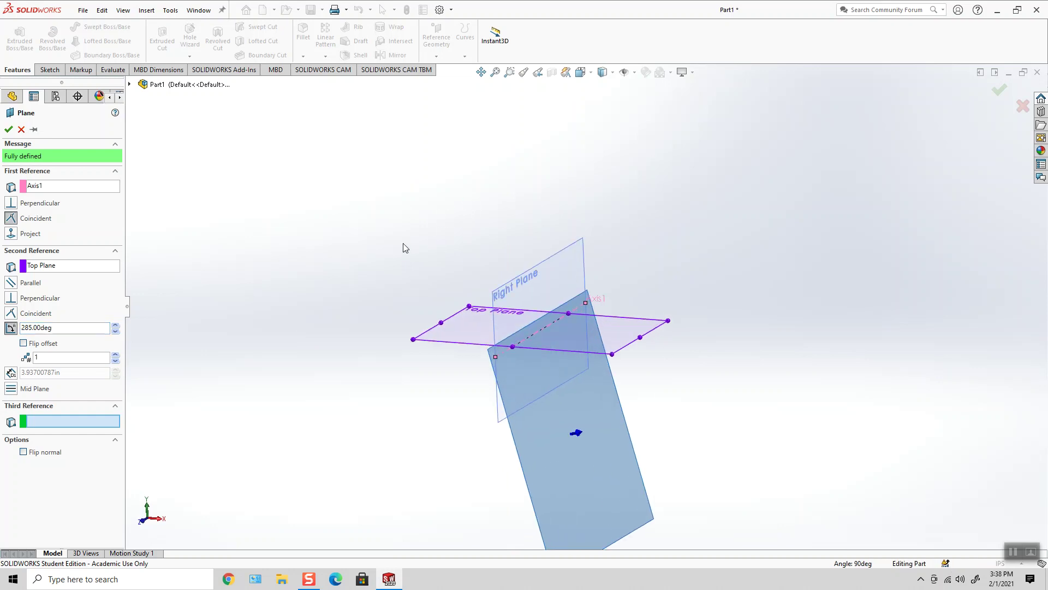
pyautogui.doubleClick(84, 330)
pyautogui.write('45')
pyautogui.press('Return')
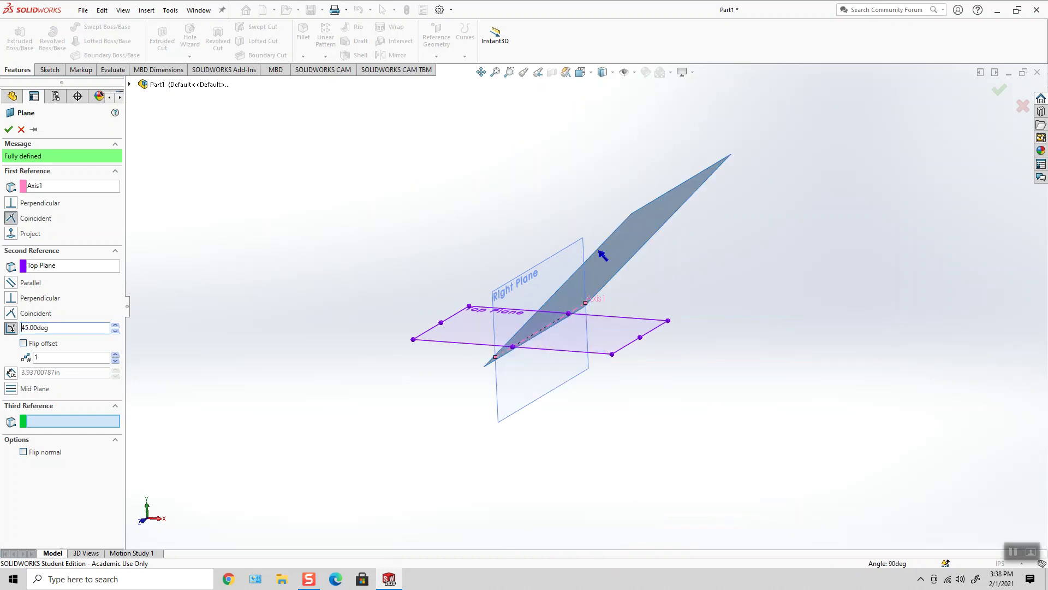
pyautogui.moveTo(402, 214); pyautogui.dragTo(440, 199, button='middle')
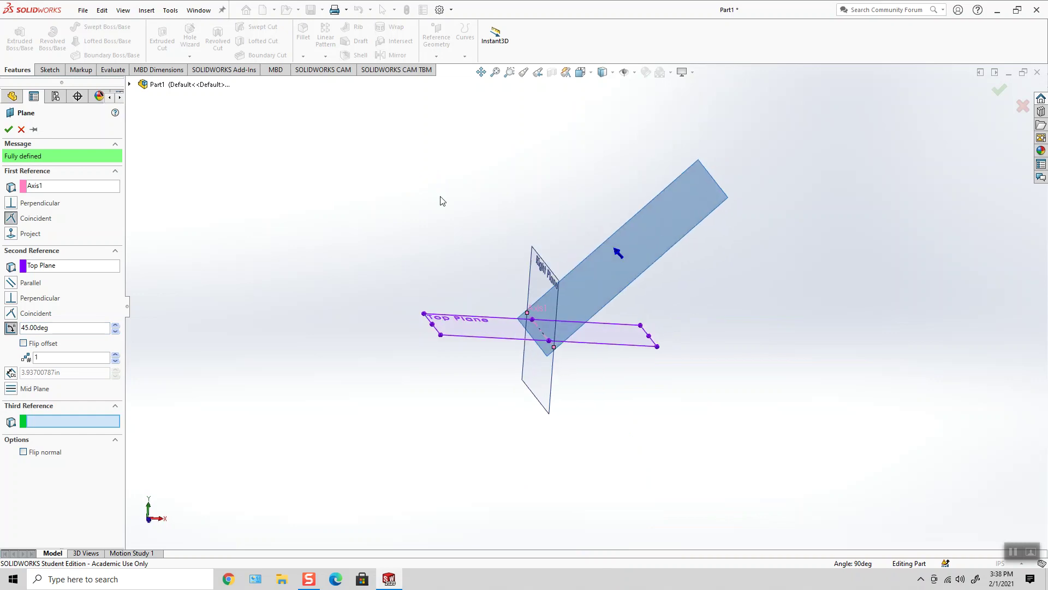
# - Accept Plane2 through Axis1, then change its 45° angle dimension to 60° and rebuild
pyautogui.click(8, 130)
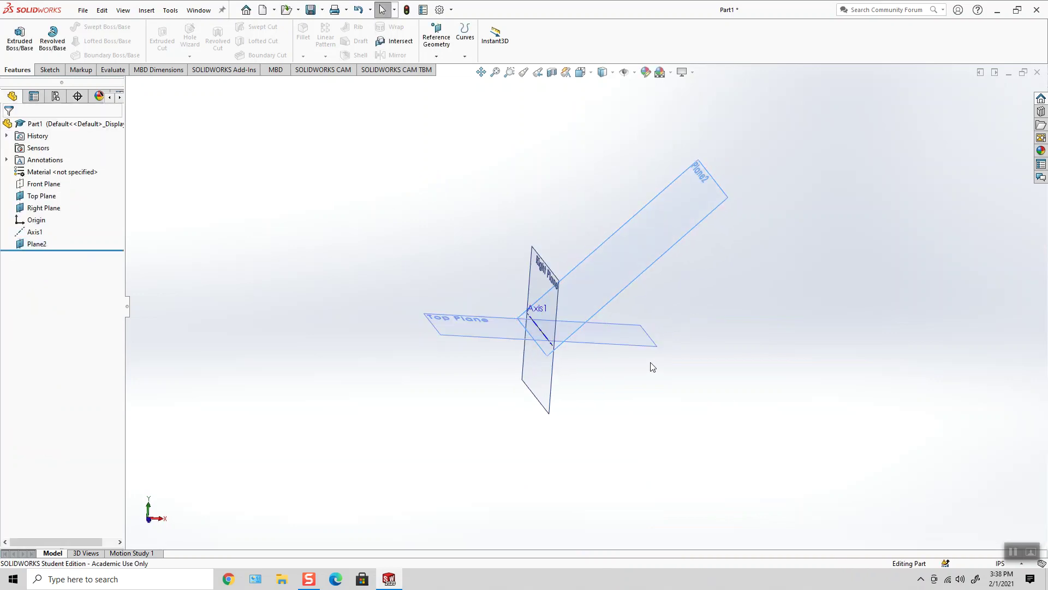
pyautogui.moveTo(660, 351); pyautogui.dragTo(678, 302, button='middle')
pyautogui.click(655, 252)
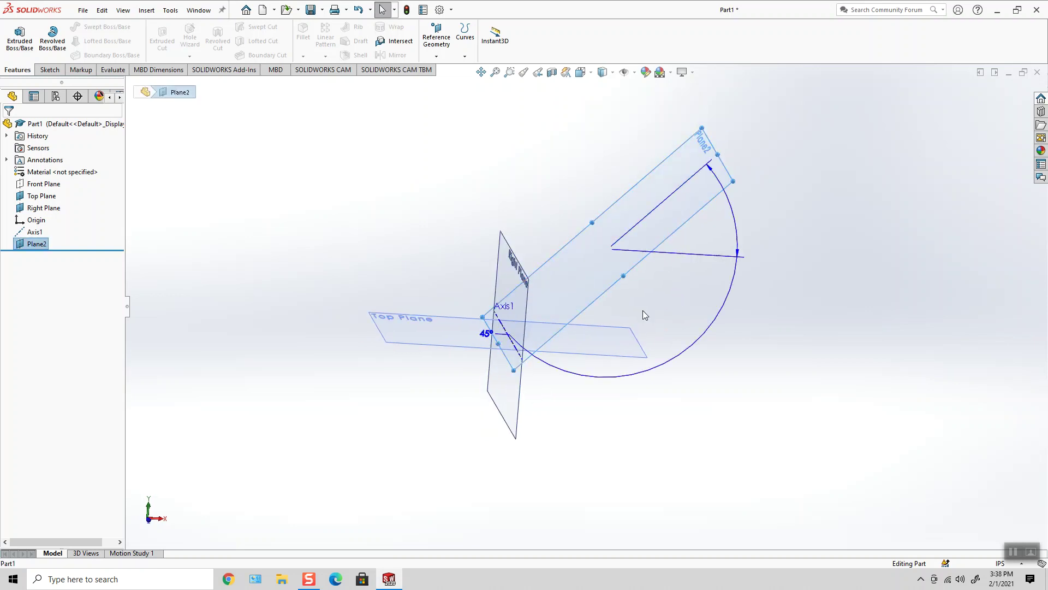
pyautogui.moveTo(486, 333); pyautogui.dragTo(721, 226)
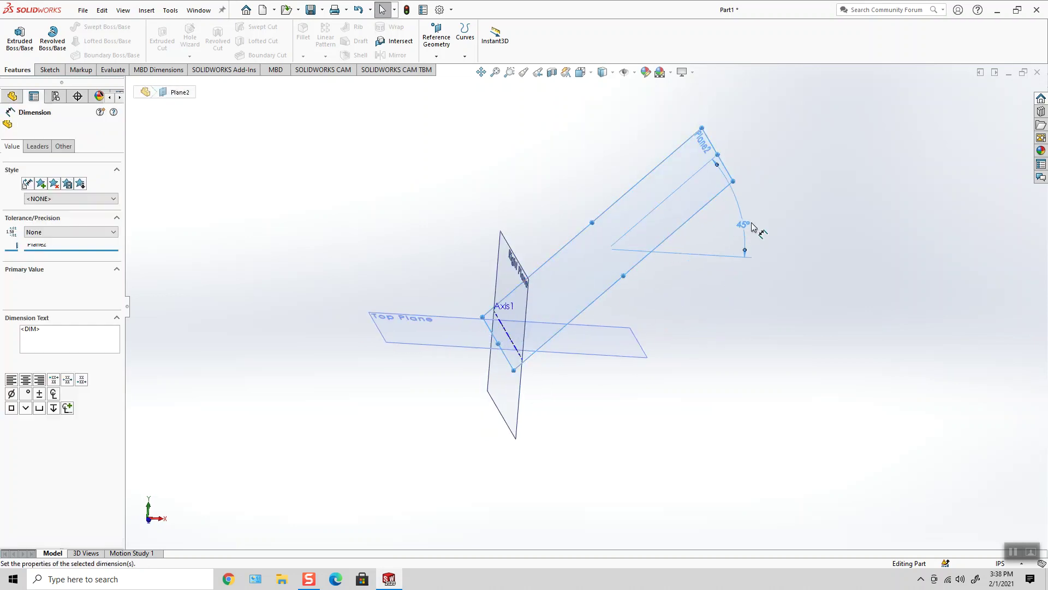
pyautogui.doubleClick(744, 225)
pyautogui.write('60')
pyautogui.press('Return')
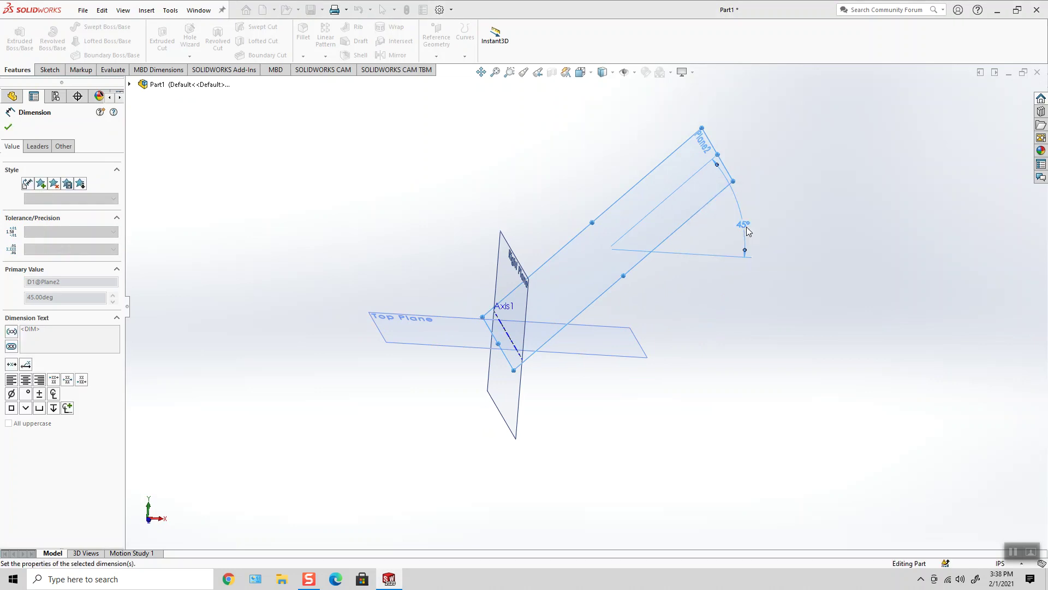
pyautogui.click(406, 9)
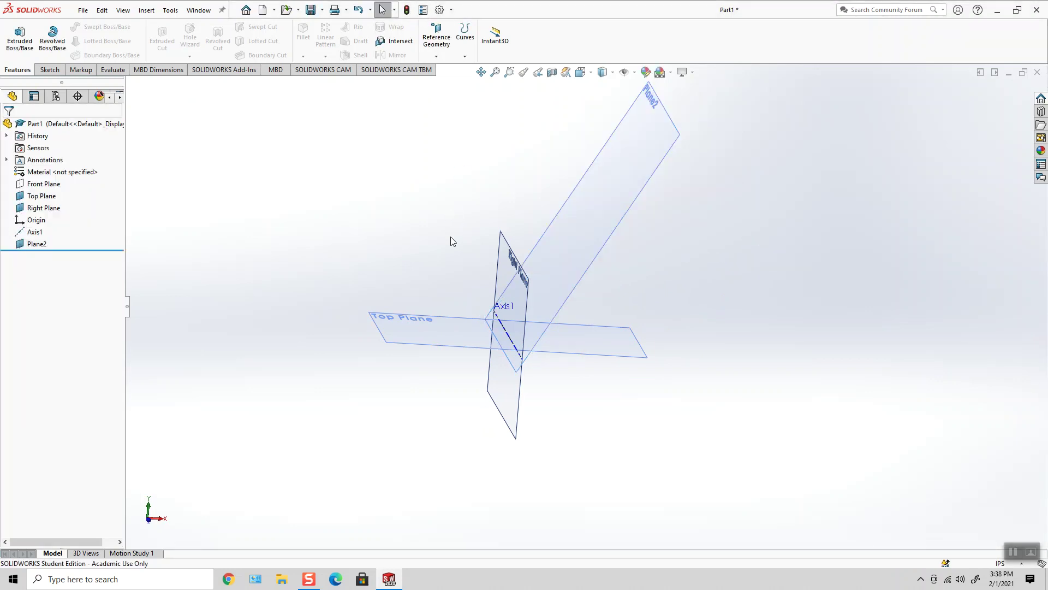
pyautogui.moveTo(428, 217); pyautogui.dragTo(534, 218, button='middle')
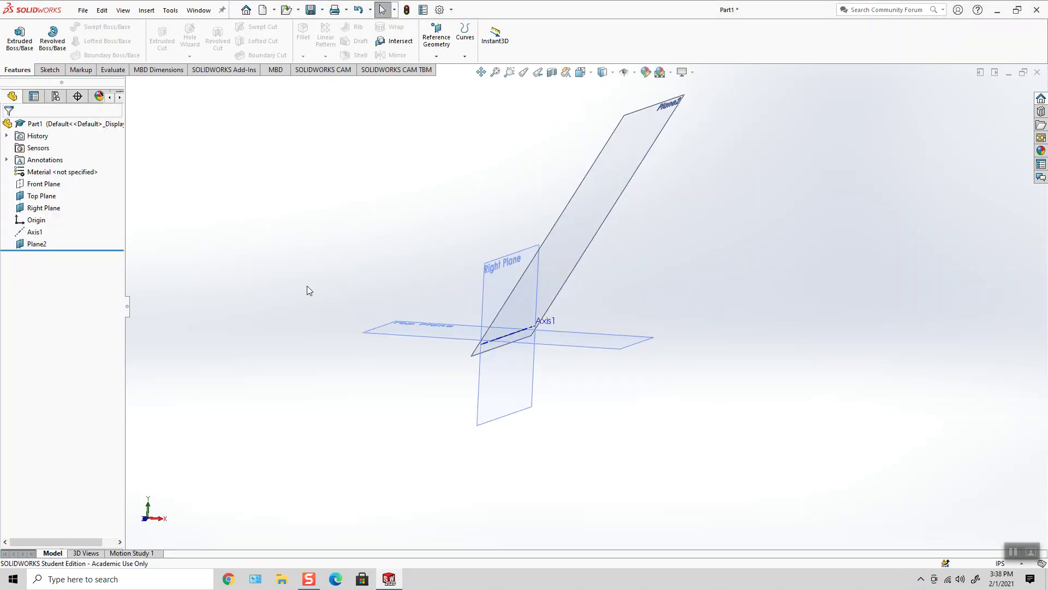